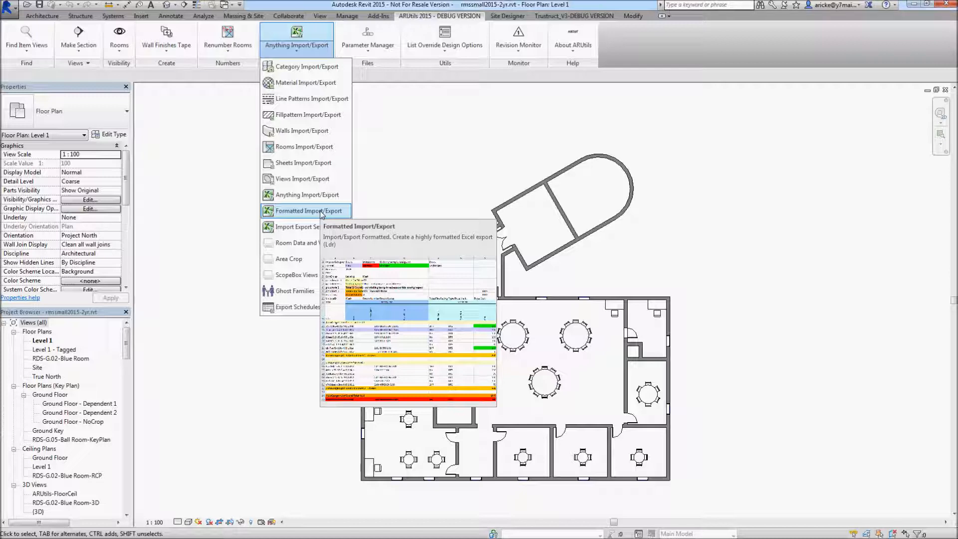
Export the project's object styles to C:\temp\exports.xlsx with the Category Import/Export tool.
left_click(292, 68)
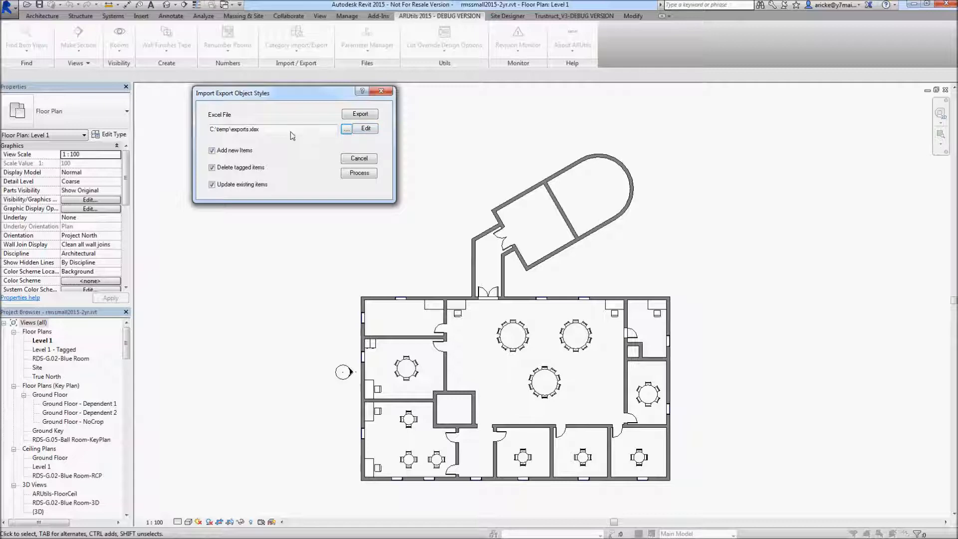
left_click(362, 117)
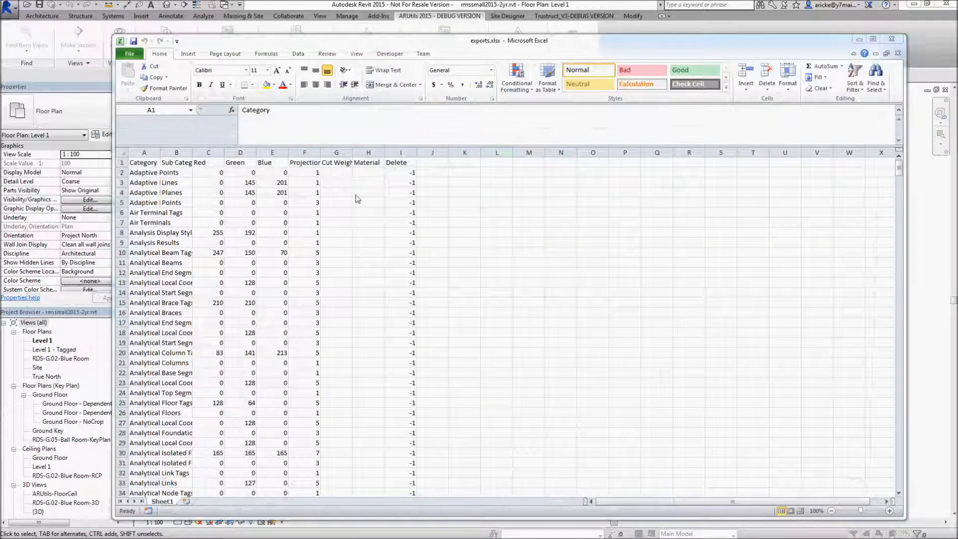
Resize all columns of the exported sheet to one common width that fits most of the headers.
left_click(123, 151)
double_click(161, 152)
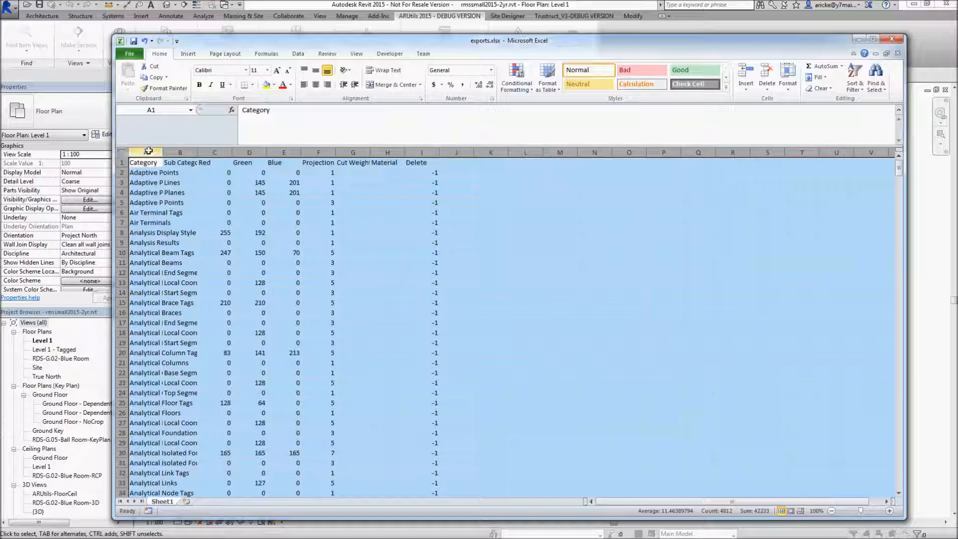
left_click_drag(163, 152, 163, 151)
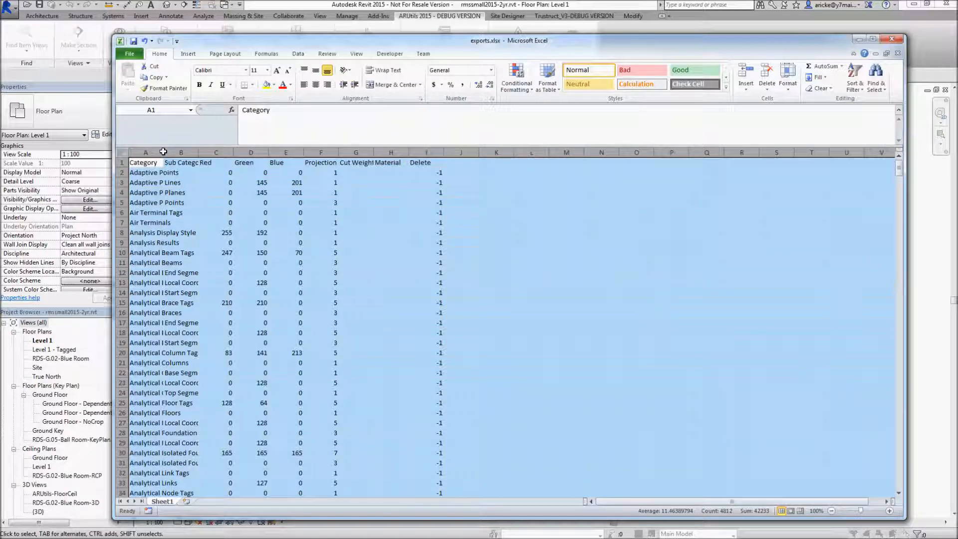
left_click_drag(163, 151, 229, 152)
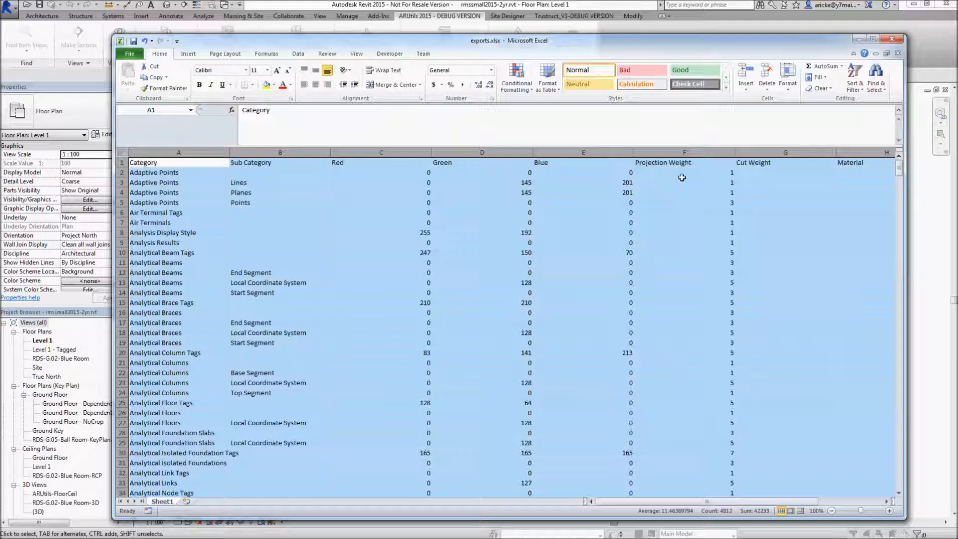
left_click_drag(705, 501, 788, 493)
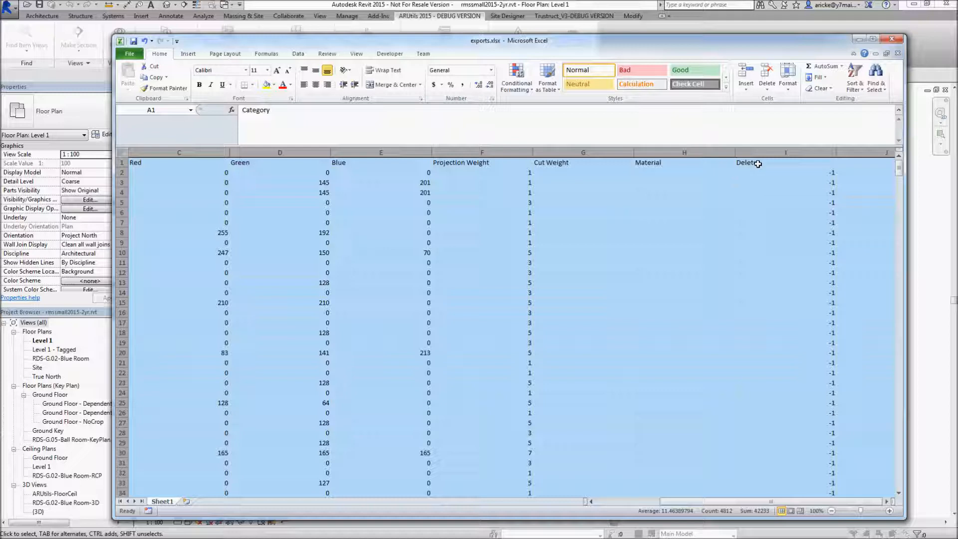
left_click_drag(737, 152, 682, 153)
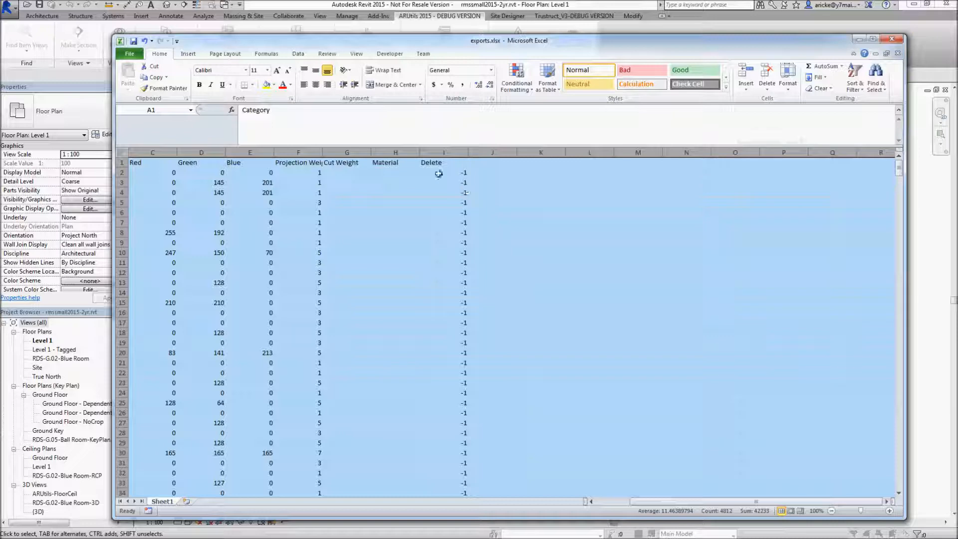
left_click_drag(637, 502, 619, 504)
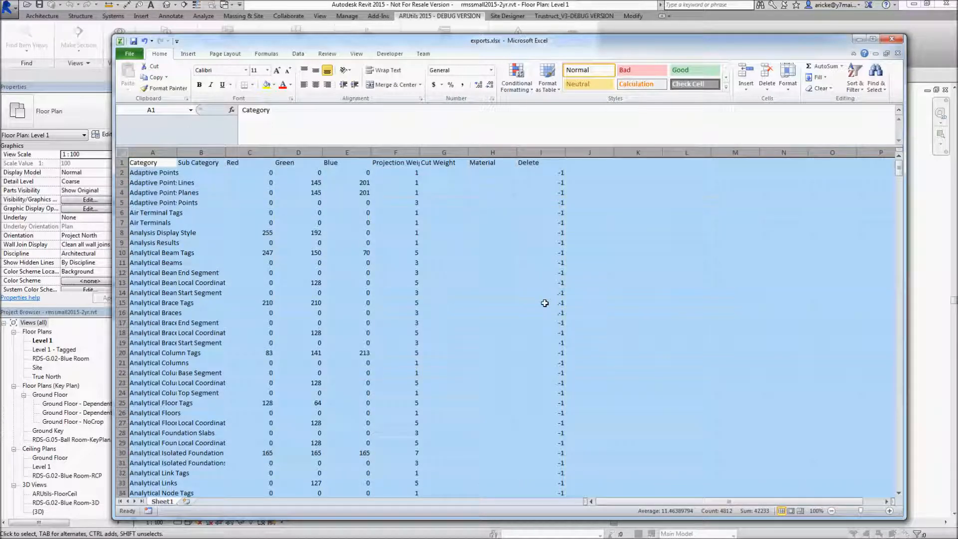
In the first Adaptive Points row, set Red to 255, Projection Weight to 6 and Cut Weight to 6.
scroll(548, 294, "down", 6)
scroll(544, 302, "down", 13)
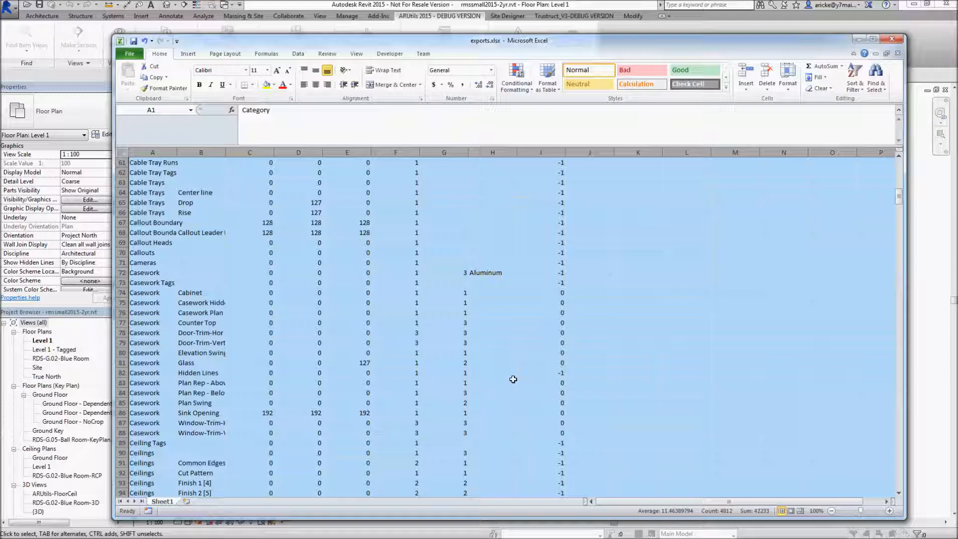
scroll(513, 378, "up", 20)
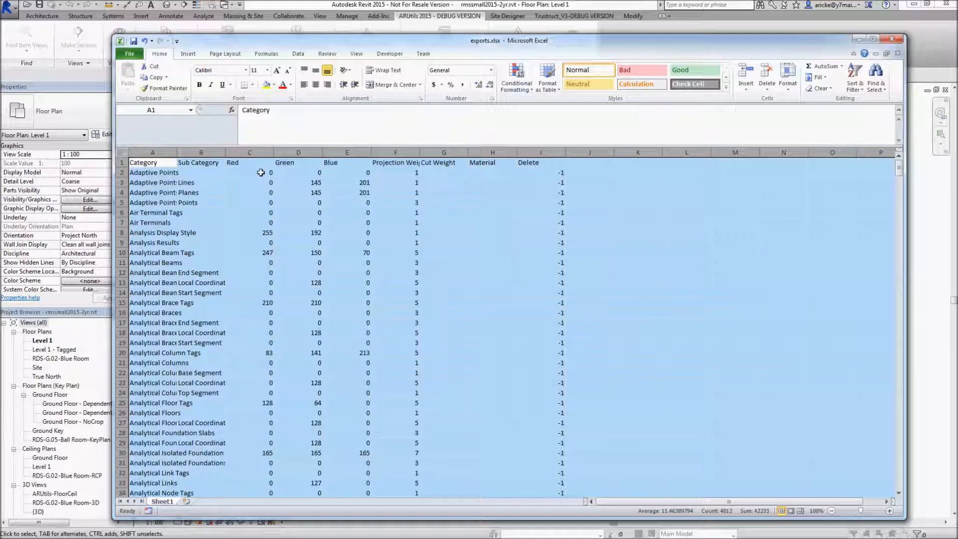
mouse_move(260, 172)
left_mouse_down()
mouse_move(439, 172)
mouse_move(268, 171)
left_mouse_up()
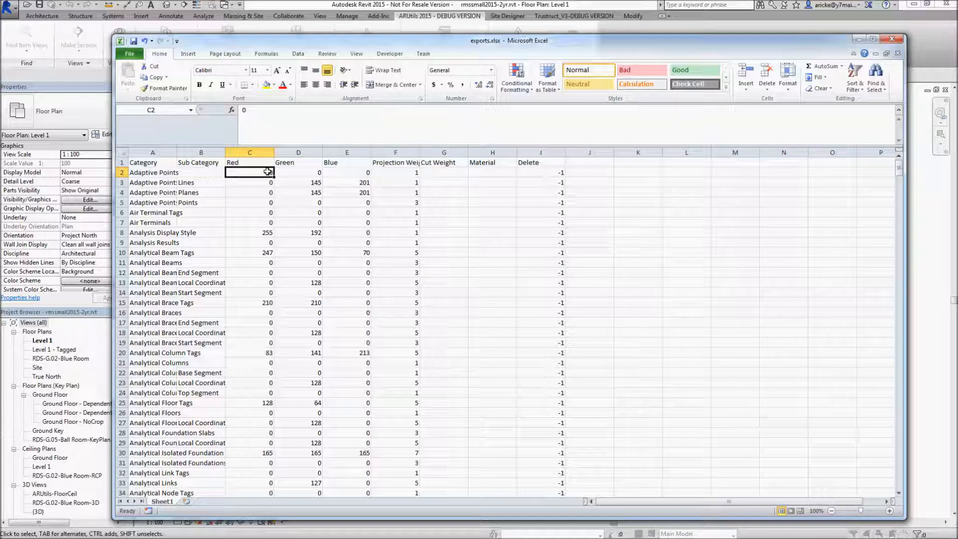
type("255")
left_click(397, 174)
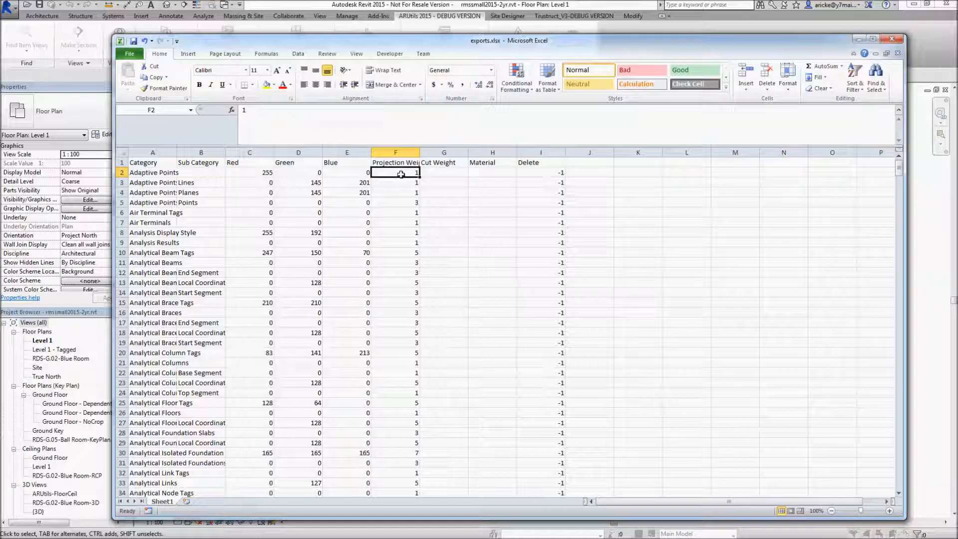
type("6")
left_click(439, 172)
type("6")
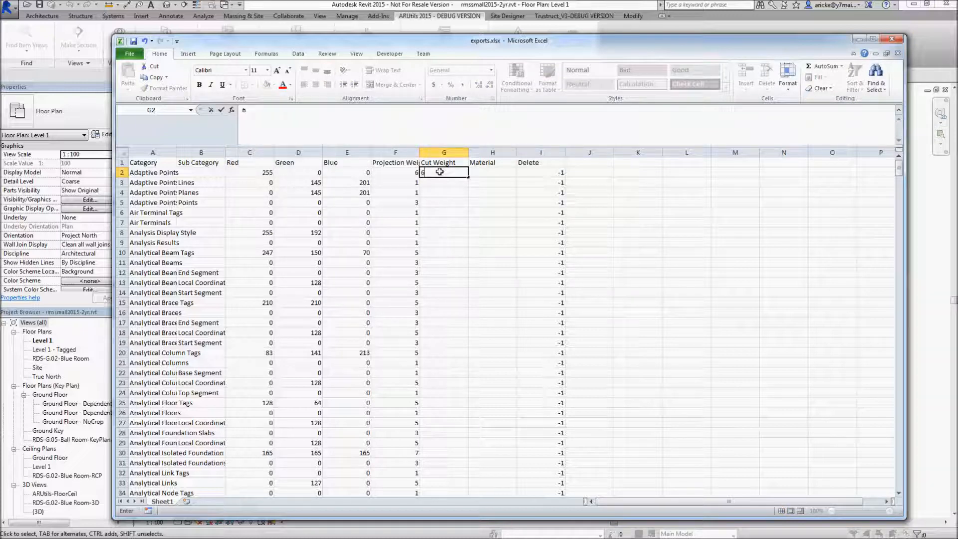
left_click(440, 183)
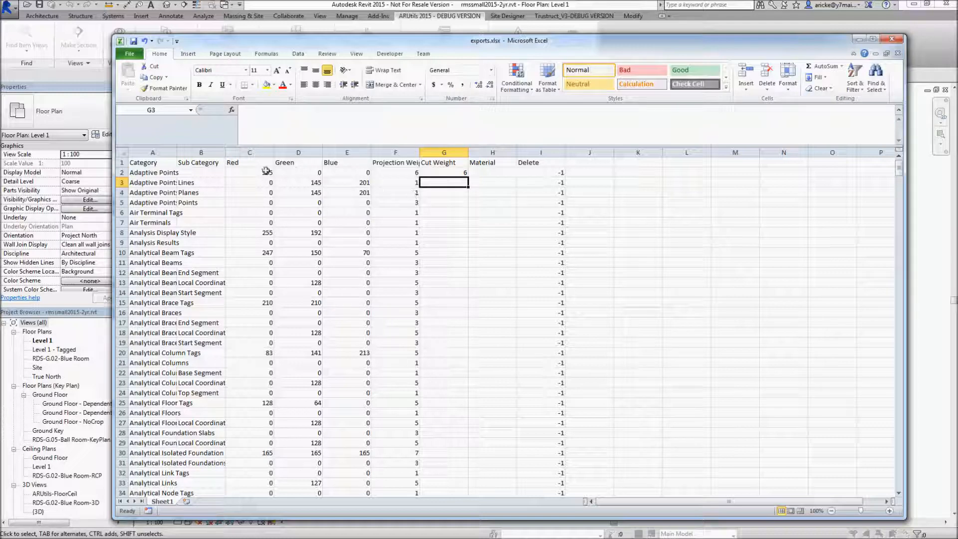
Fill the row 2 colour and line weight values (C2:G2) down to row 690 and close the workbook.
left_click_drag(266, 170, 462, 483)
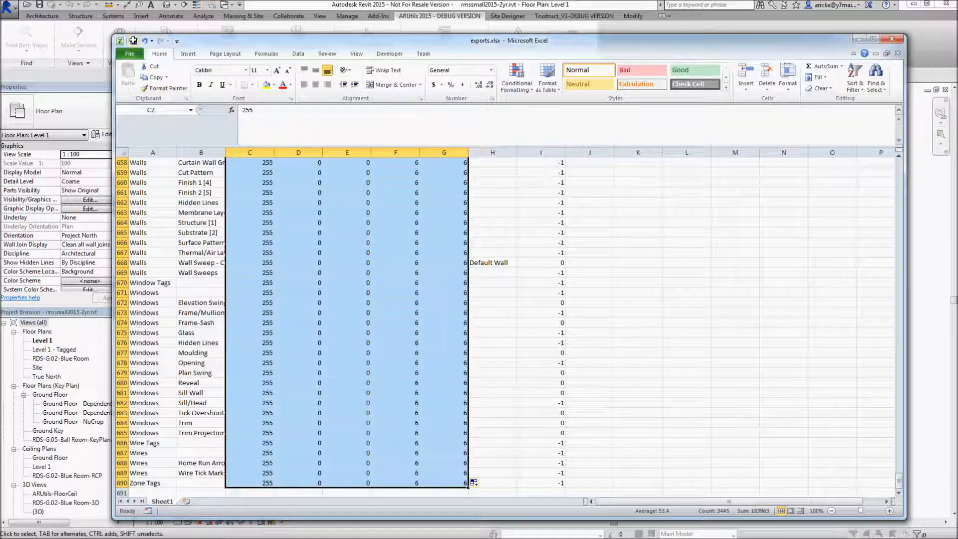
left_click(890, 39)
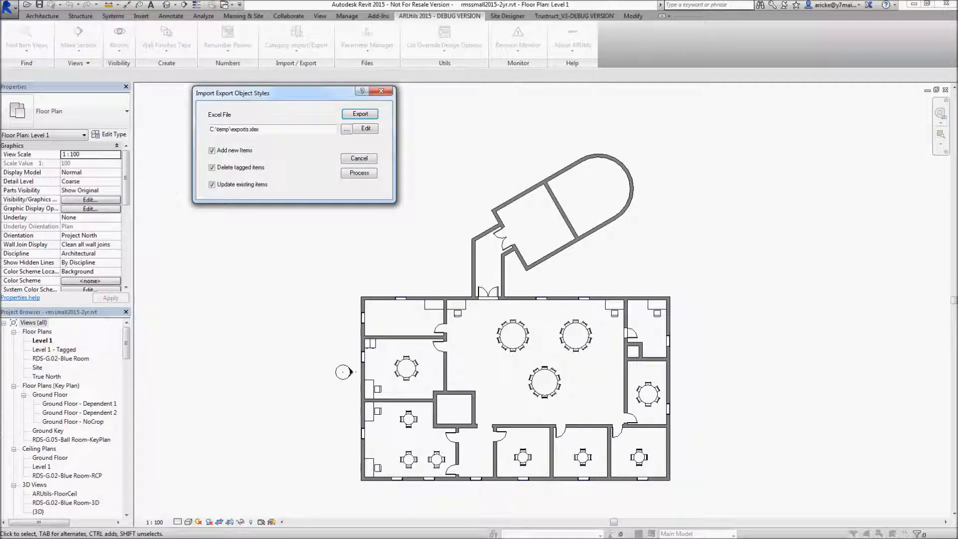
Process exports.xlsx with only Update existing items enabled, apply the category updates and close the import dialog.
left_click(212, 150)
left_click(211, 167)
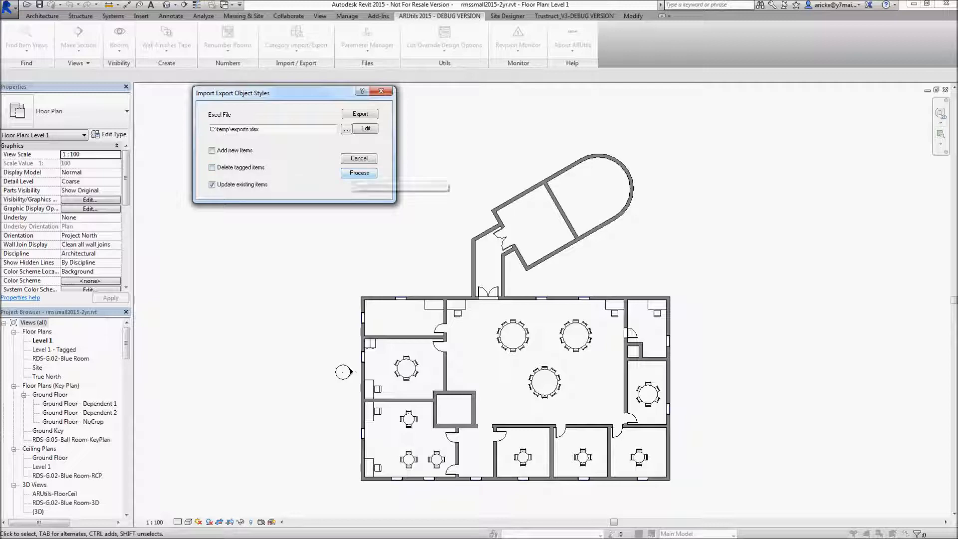
left_click(359, 173)
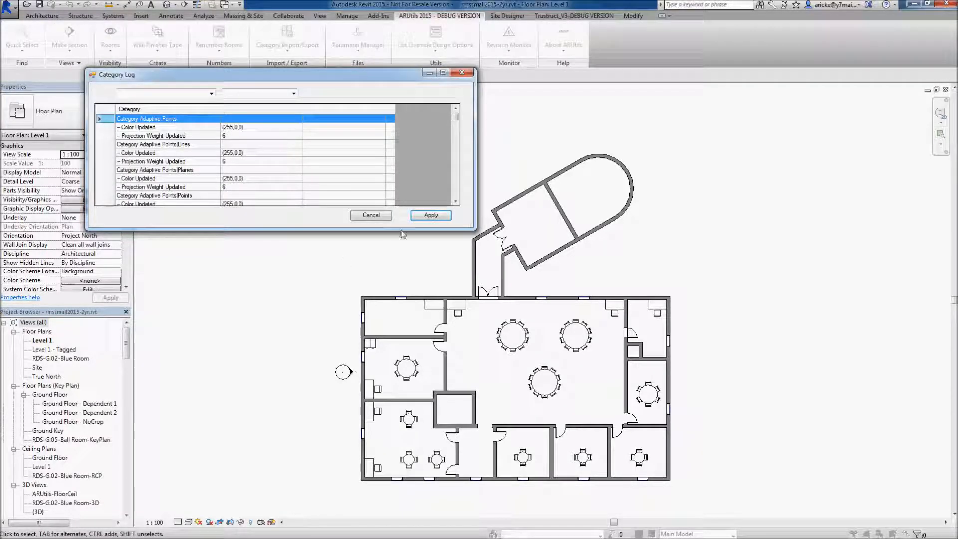
left_click(430, 215)
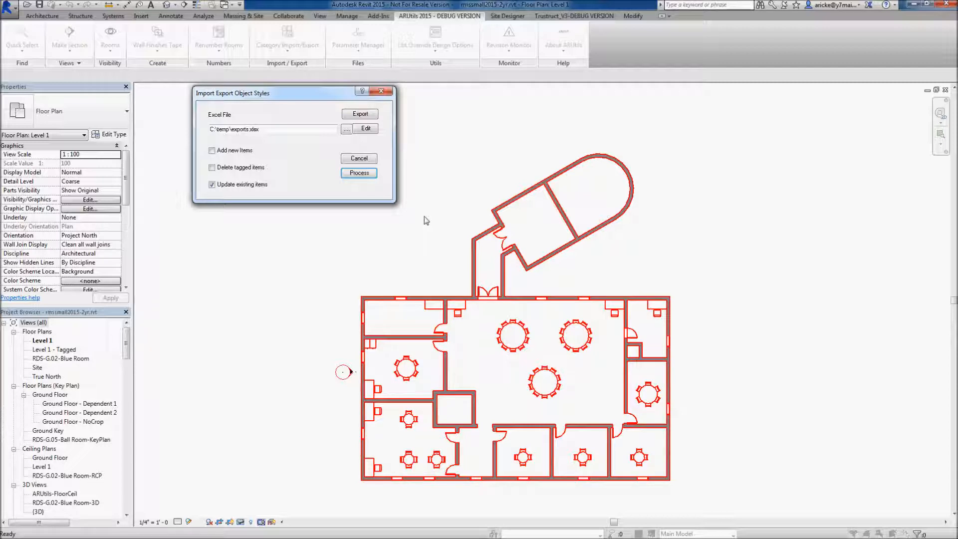
left_click(381, 91)
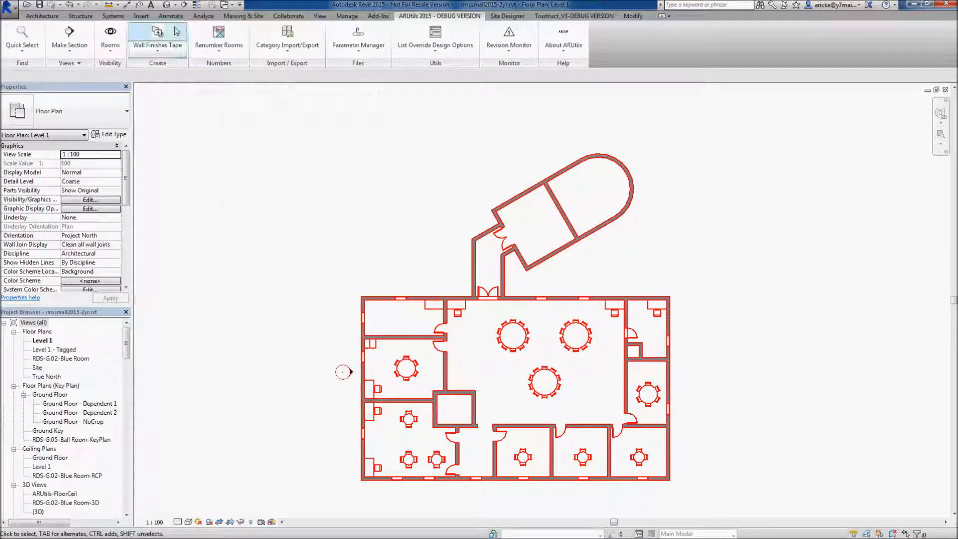
Undo the Category Updates command.
left_click(79, 9)
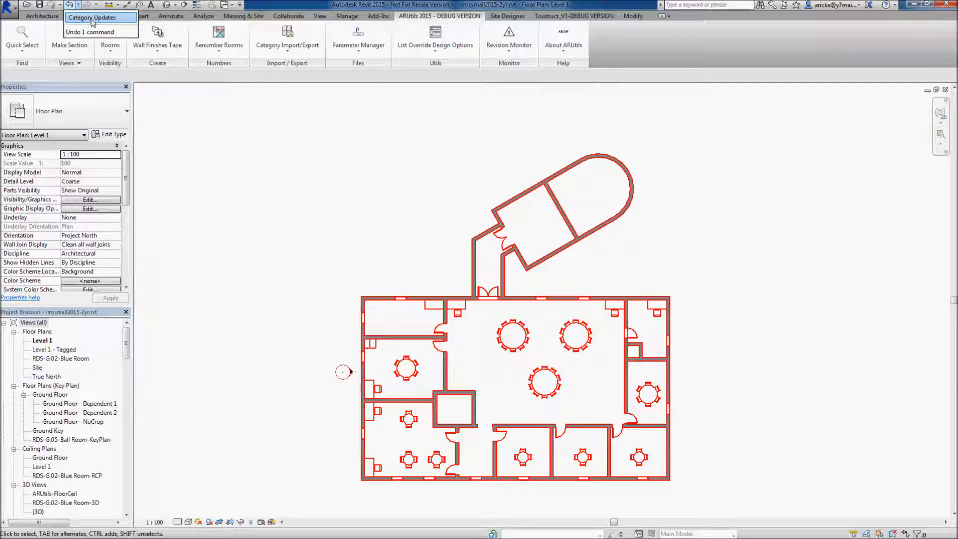
left_click(93, 18)
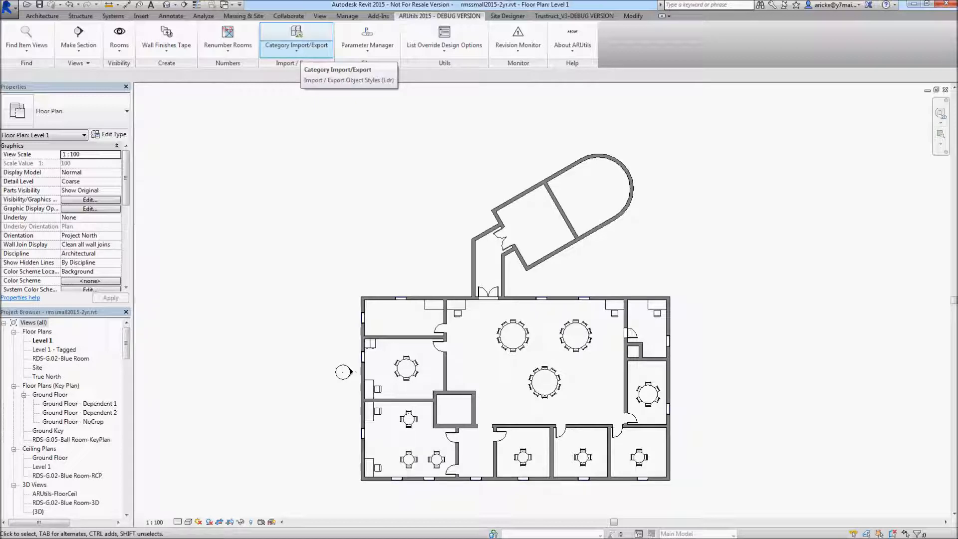
Examine the options of the Walls Import/Export tool and close it without processing.
left_click(297, 49)
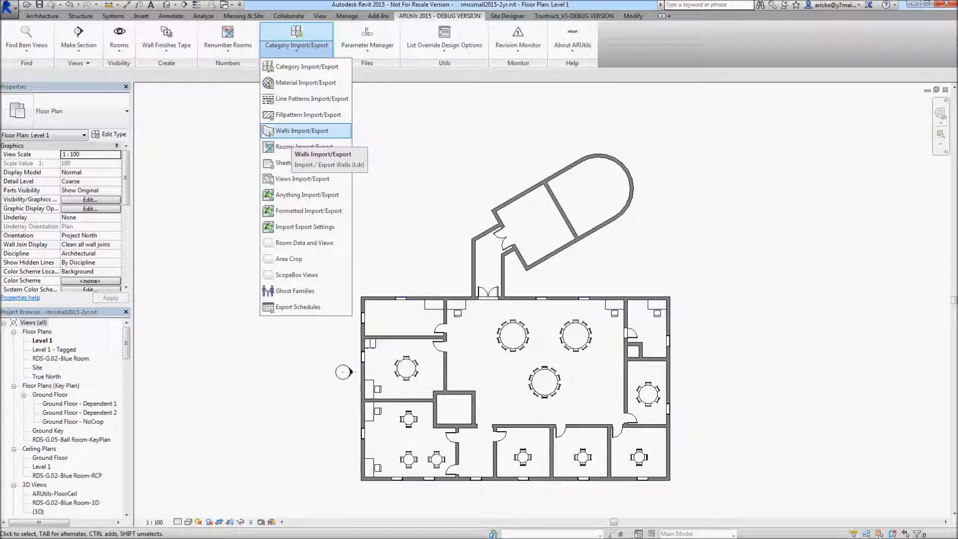
left_click(299, 131)
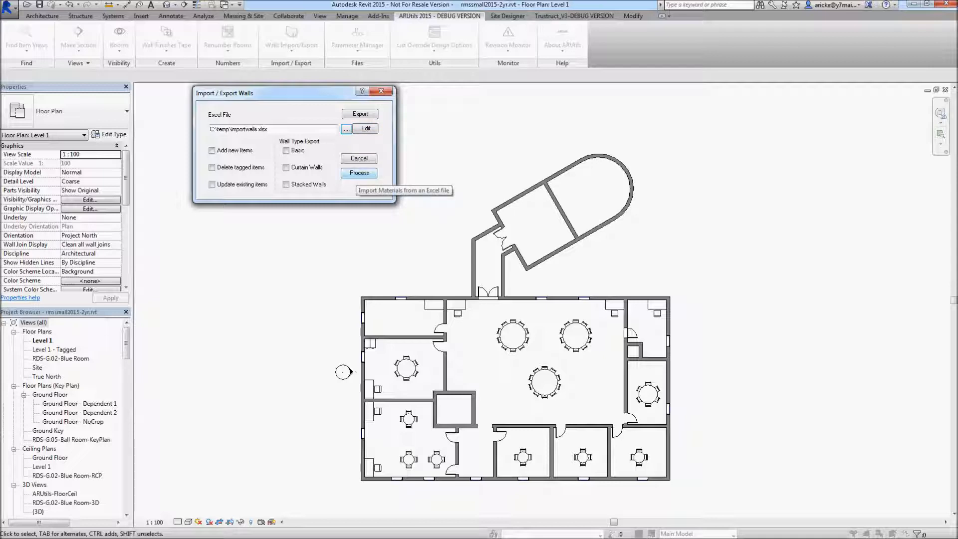
left_click(381, 91)
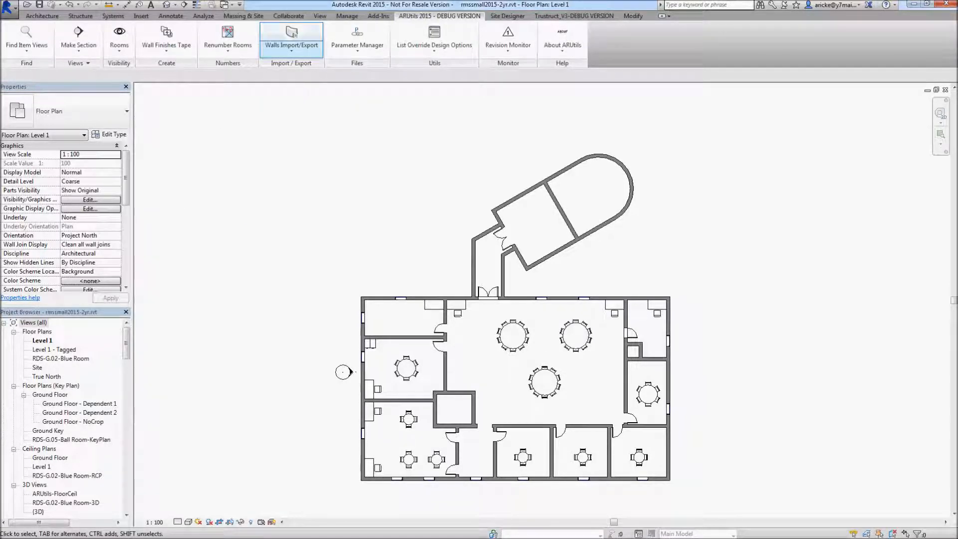
Open the Anything Import/Export tool and initialize its Excel file.
left_click(291, 47)
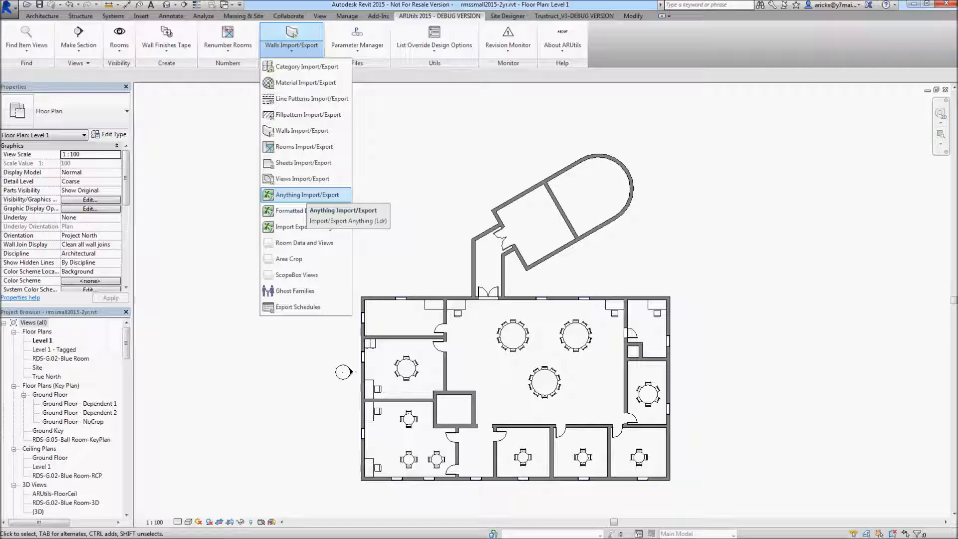
left_click(306, 194)
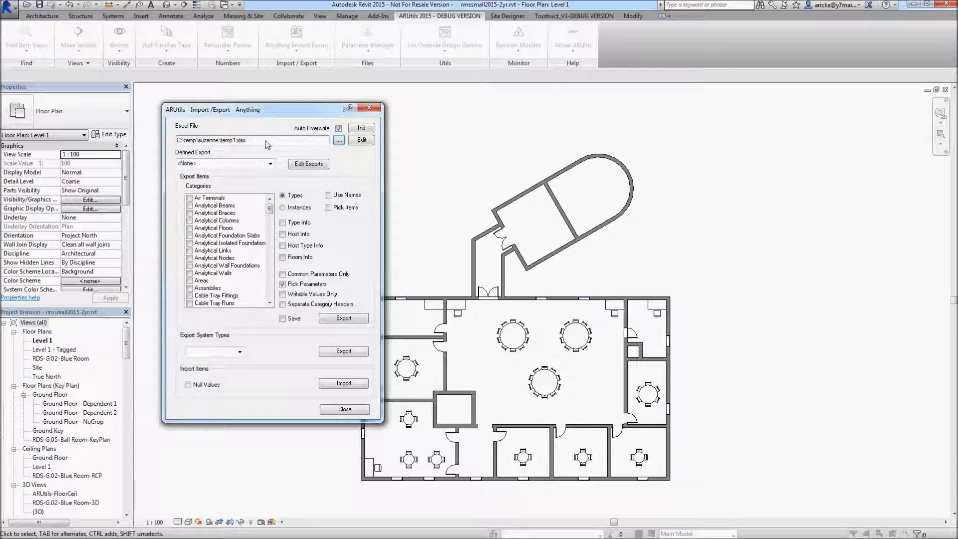
left_click(360, 128)
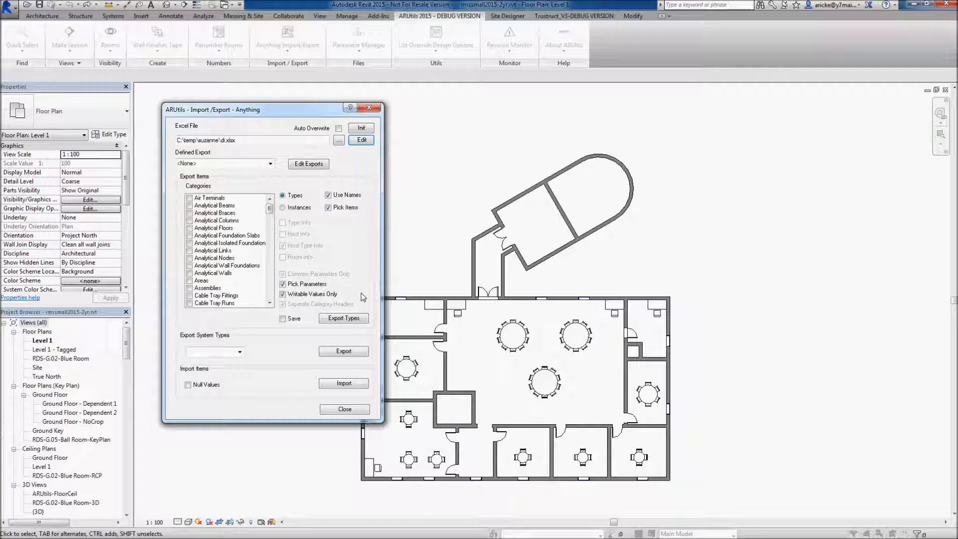
Open the di.xlsx workbook and examine the header rows 1 and 21 of its two door tables.
left_click(362, 144)
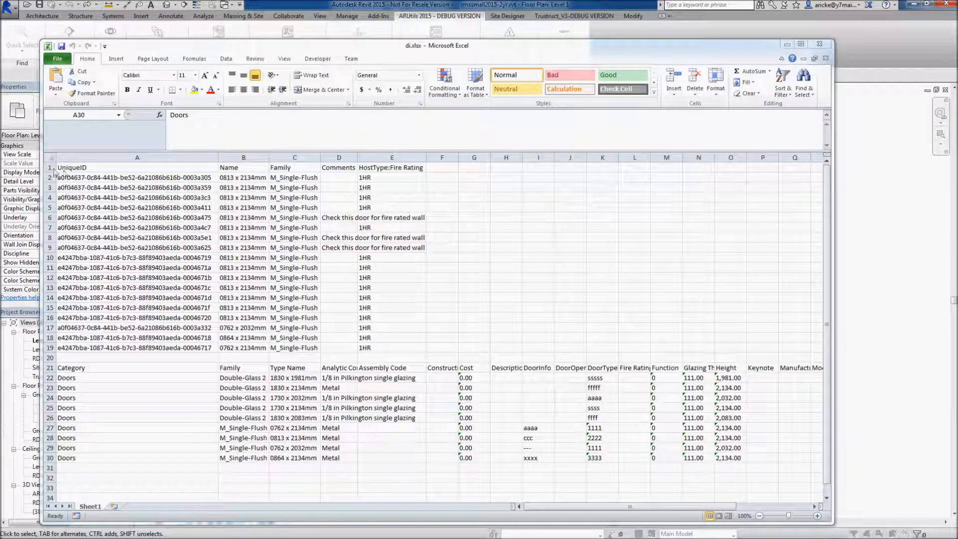
left_click(52, 168)
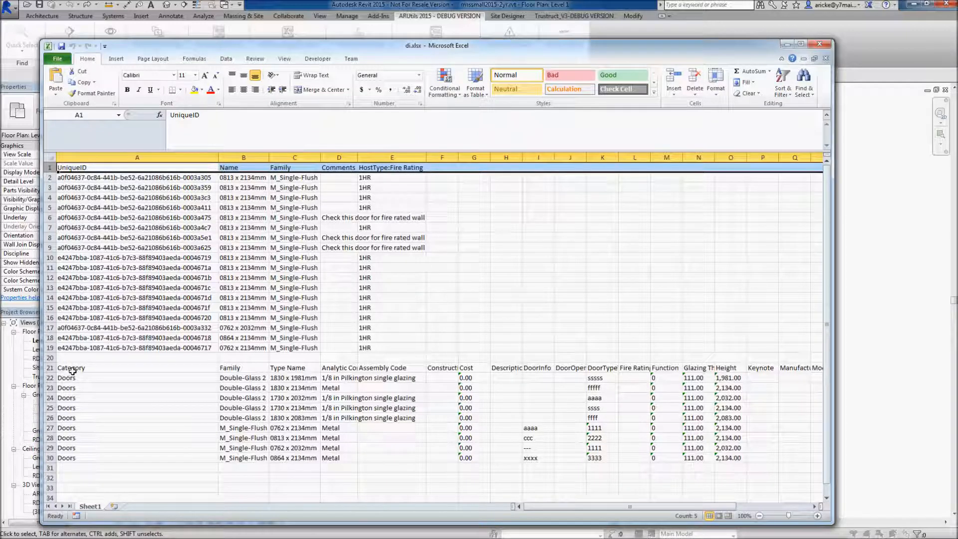
left_click(45, 368)
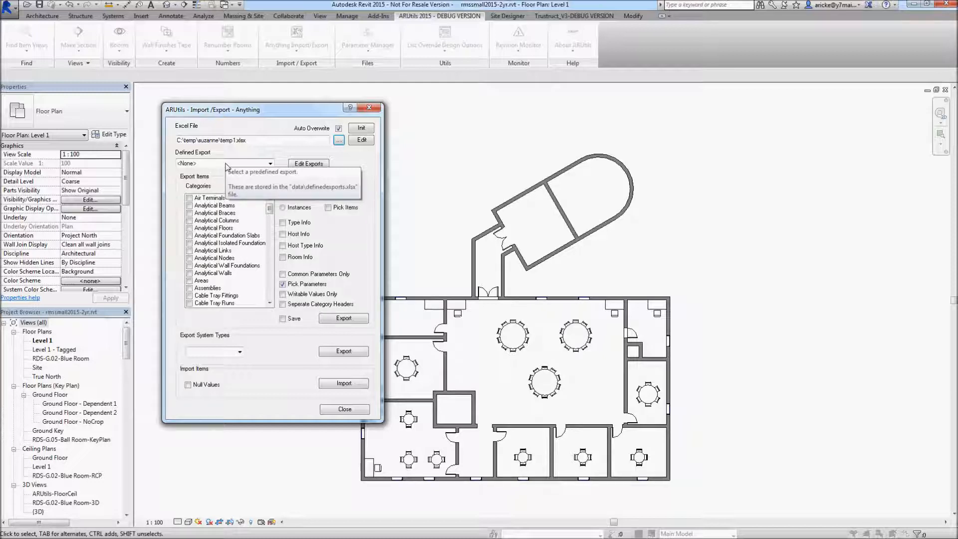
Load the DoorTypes-A defined export with the Doors category ticked.
left_click(269, 164)
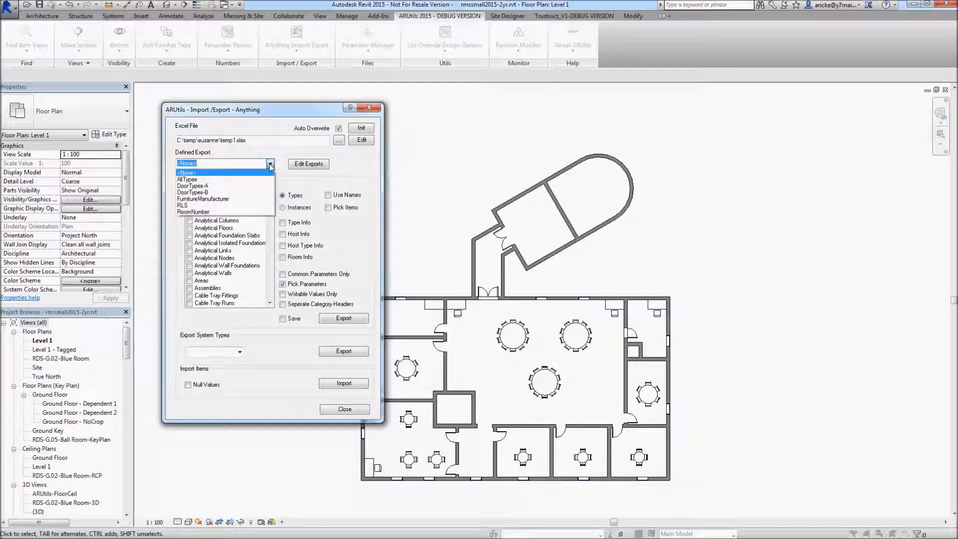
left_click(235, 187)
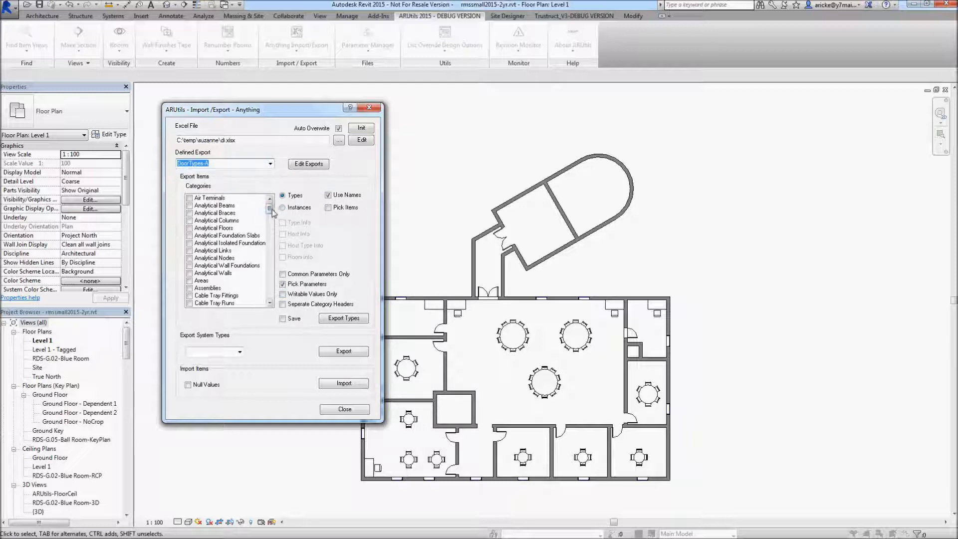
scroll(234, 225, "down", 8)
left_click(199, 223)
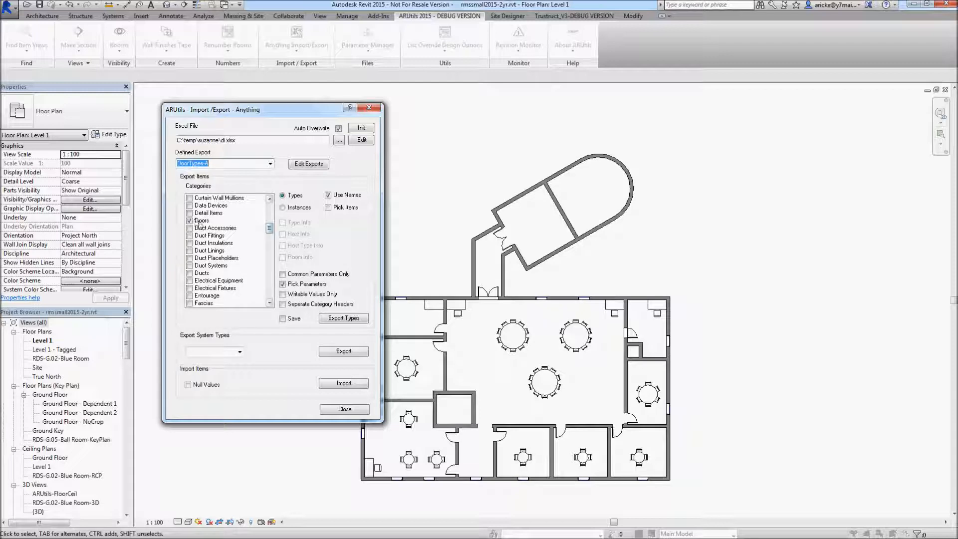
Load the FurnitureManufacturer and RoomNumber defined exports in turn and examine the categories and options each one sets.
left_click(270, 164)
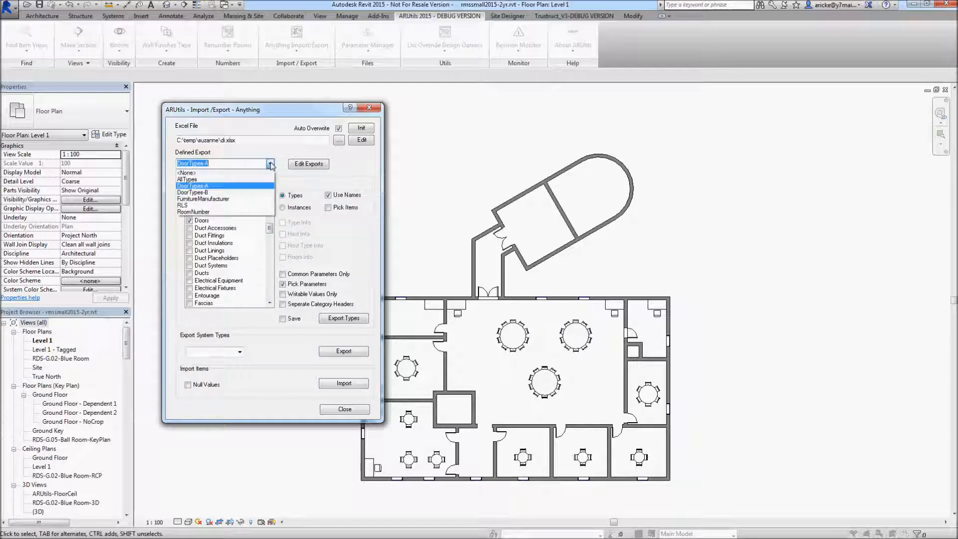
left_click(218, 199)
left_click_drag(269, 229, 270, 241)
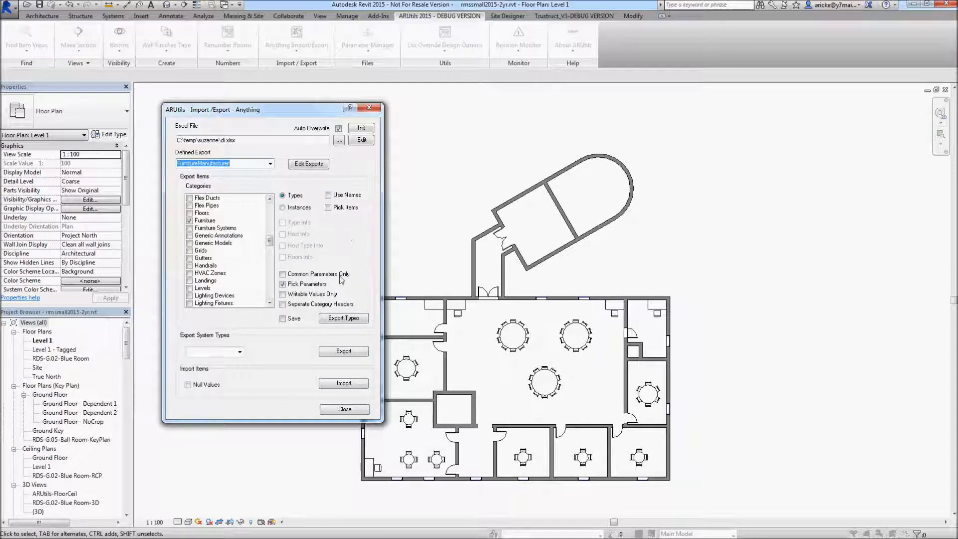
left_click_drag(270, 246, 273, 268)
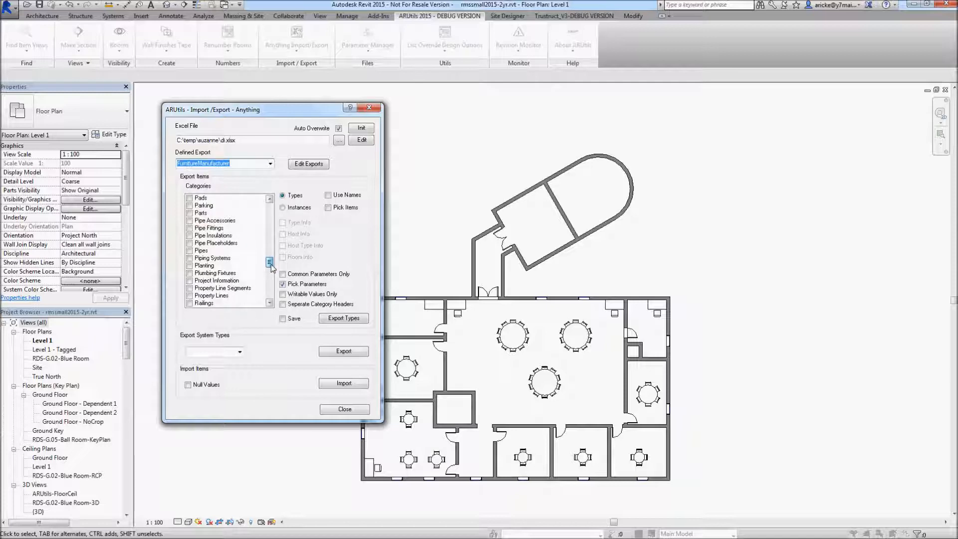
left_click(269, 164)
left_click(224, 212)
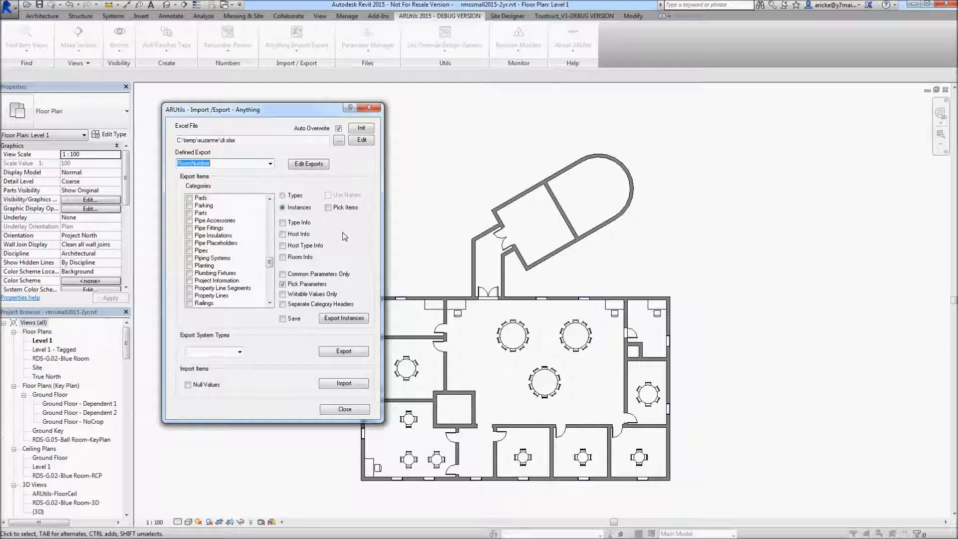
Reset the defined export to <None>, remove all ticked categories and tick only Doors.
left_click(270, 164)
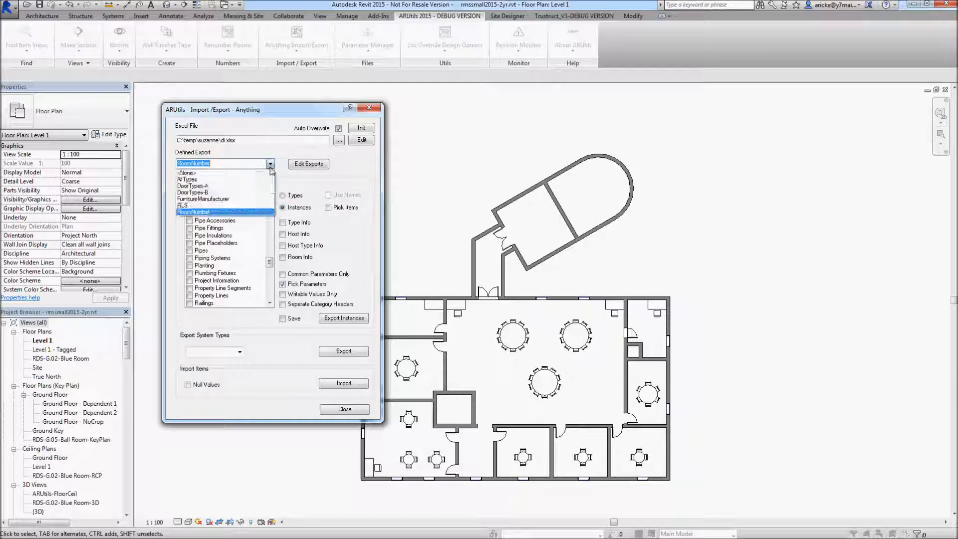
left_click(198, 174)
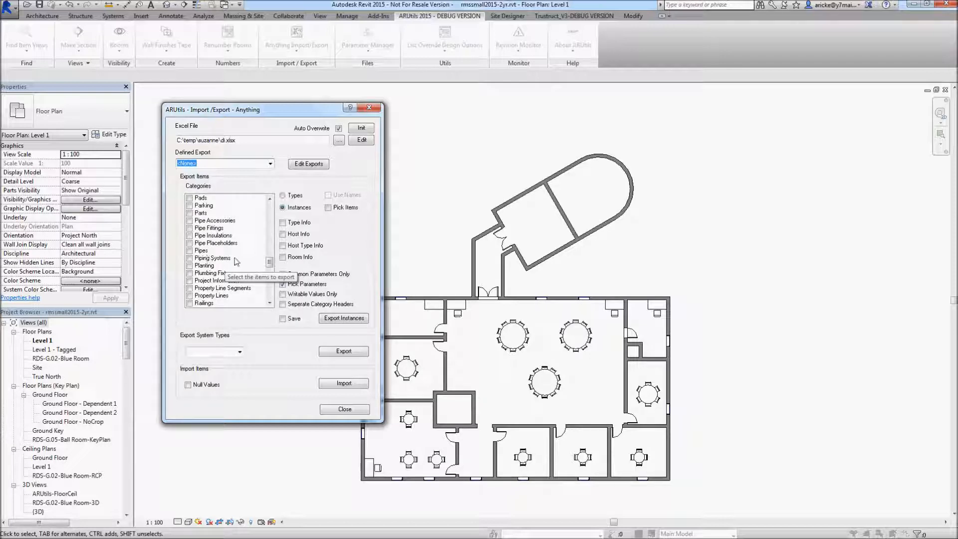
mouse_move(269, 261)
left_mouse_down()
mouse_move(269, 202)
mouse_move(270, 276)
left_mouse_up()
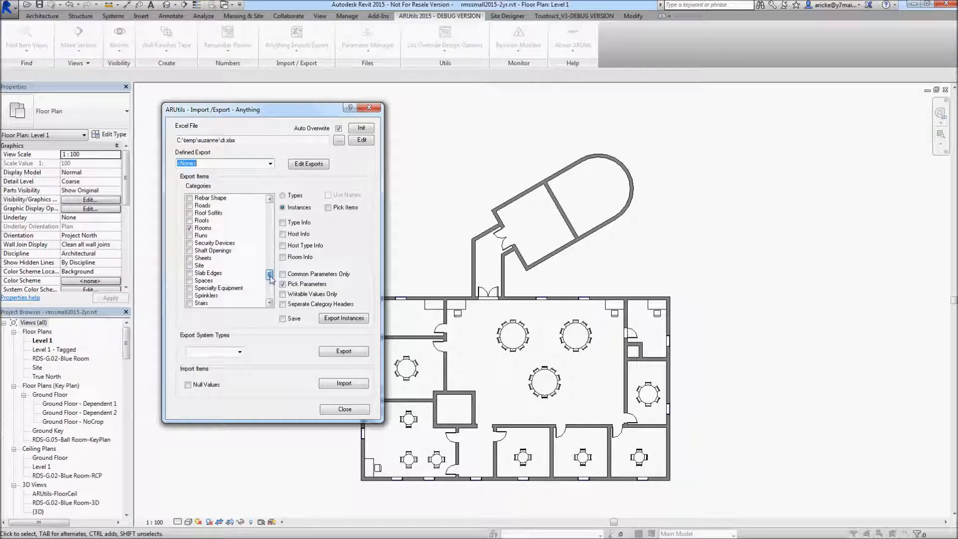
left_click(205, 229)
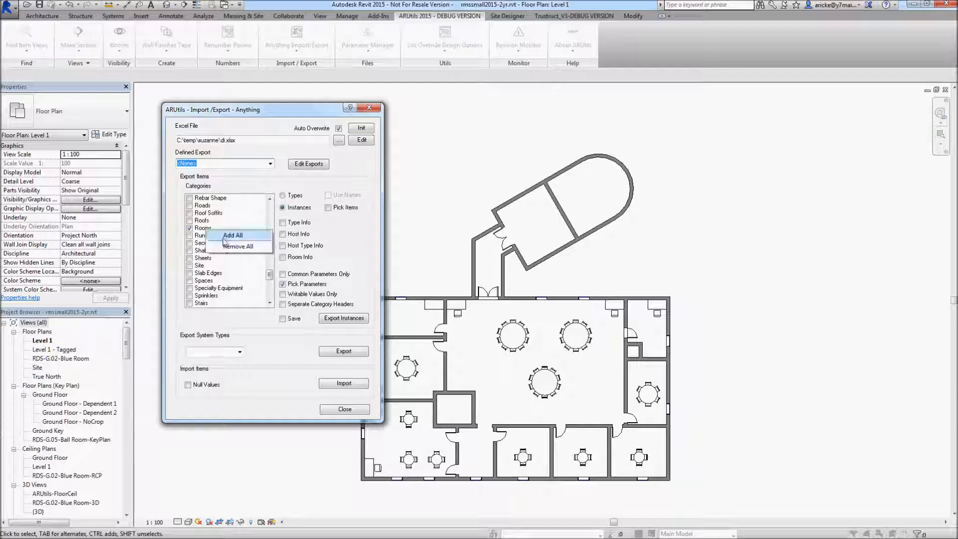
left_click_drag(269, 274, 269, 231)
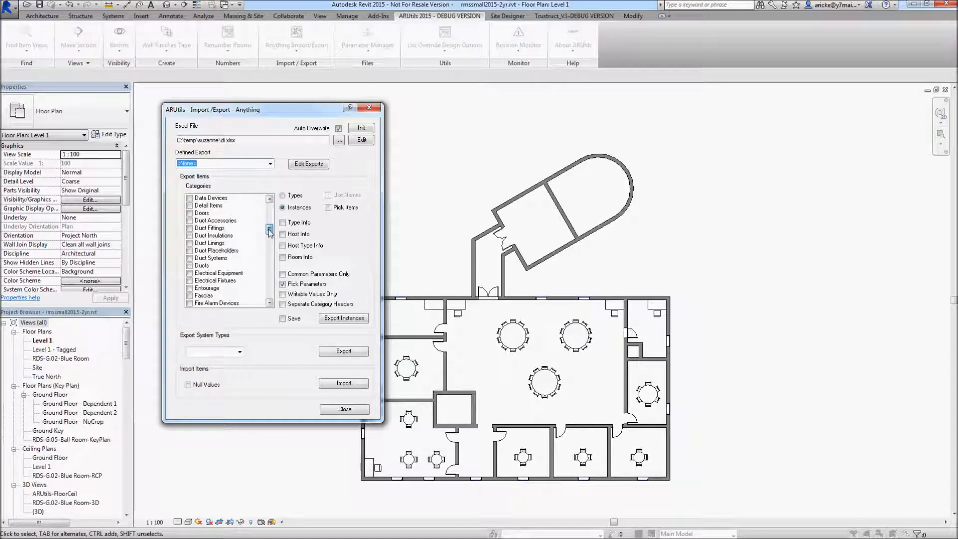
left_click(190, 213)
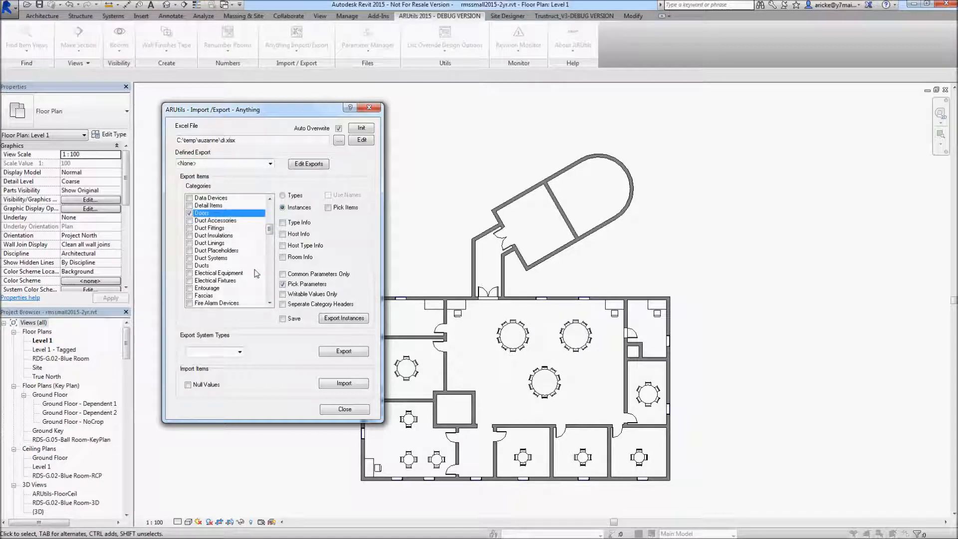
Set the export to Types without Use Names, and enable Writable Values Only and Save.
left_click(282, 207)
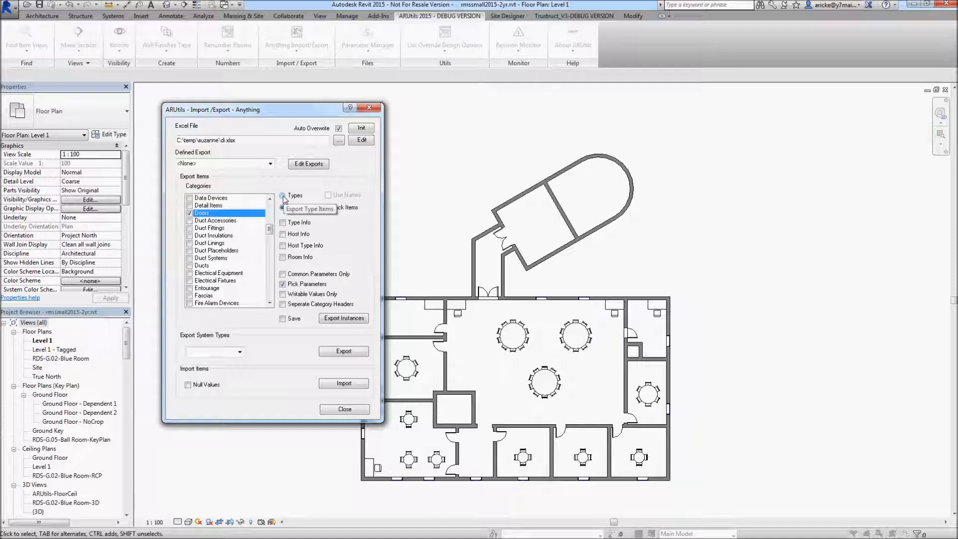
left_click(283, 196)
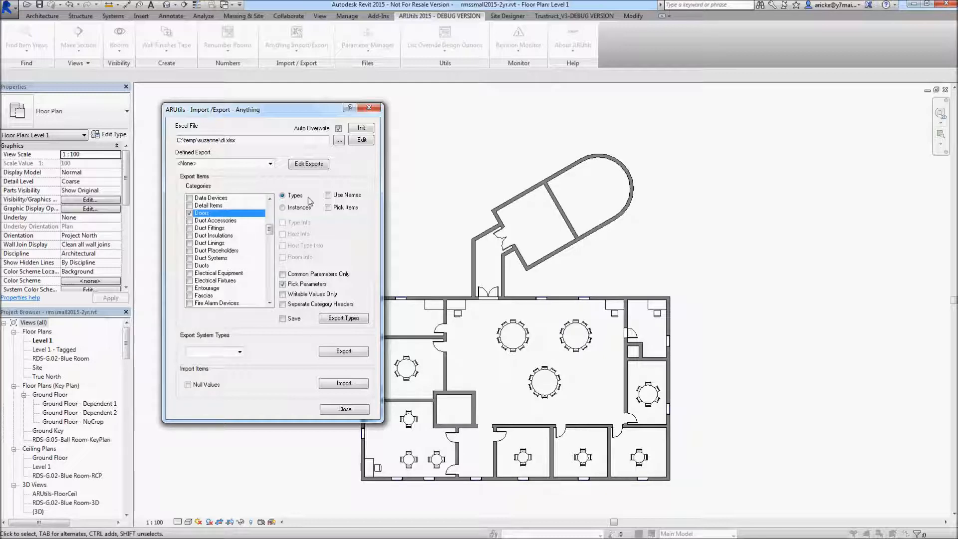
left_click(328, 196)
left_click(328, 196)
left_click(282, 294)
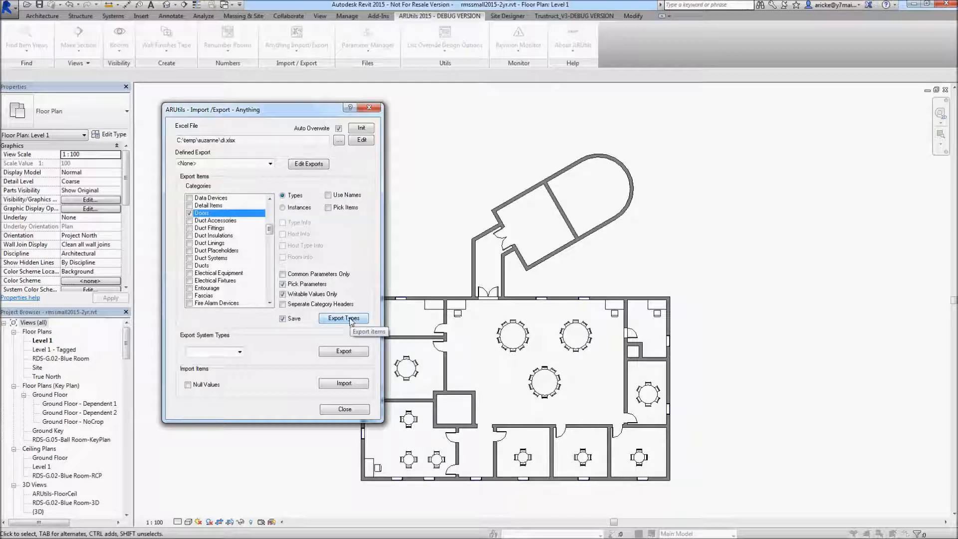
Start the door types export and add Fire Rating and Height to its active parameters.
left_click(350, 319)
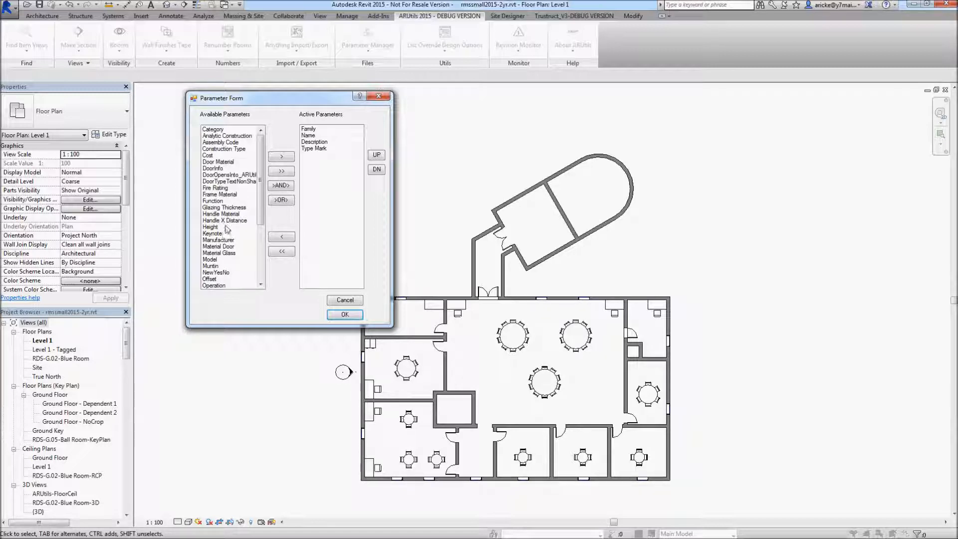
double_click(211, 189)
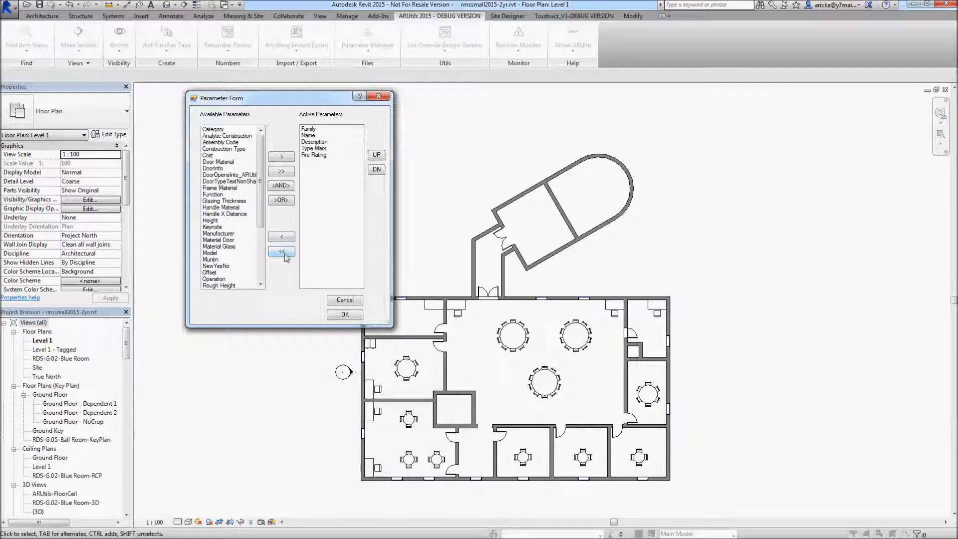
double_click(210, 220)
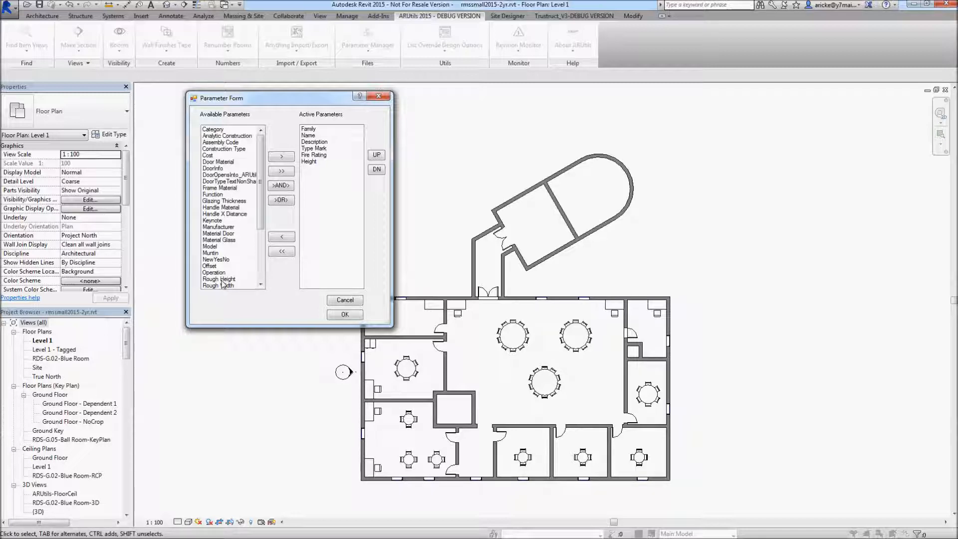
left_click(345, 315)
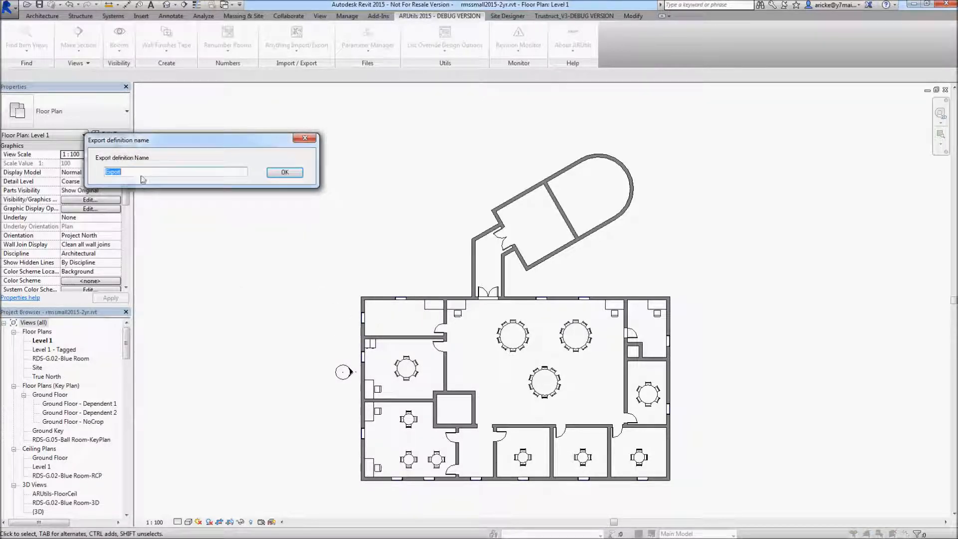
Save the export definition under the name ExportDoorTypes-FireRating.
left_click(128, 174)
type("DoorTypes-FireRating")
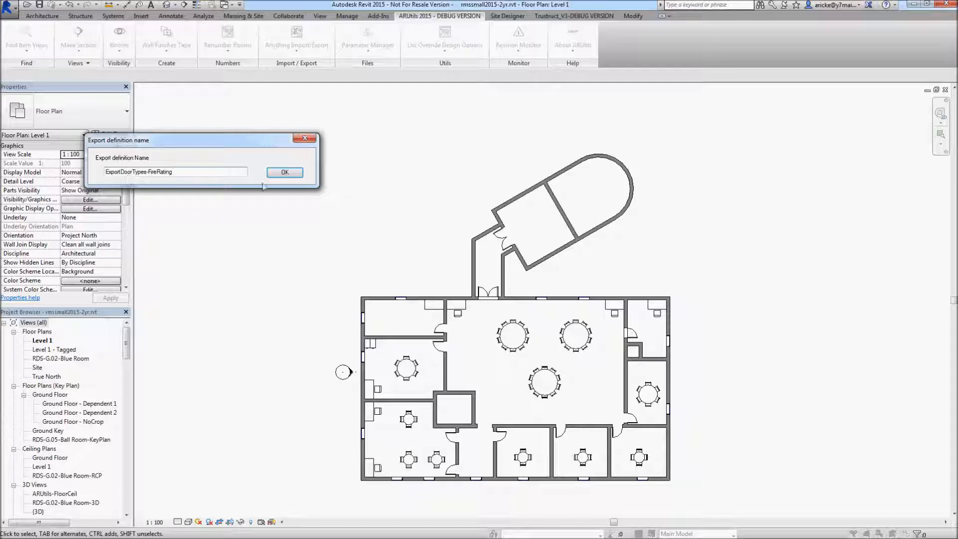
left_click(288, 173)
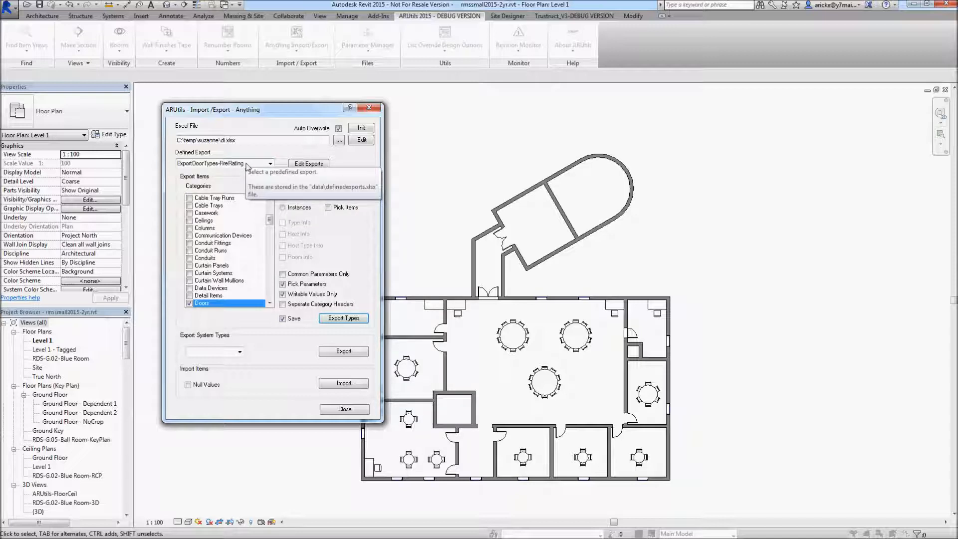
Open the exported di.xlsx workbook in Excel and autofit the widths of all its columns.
left_click(361, 143)
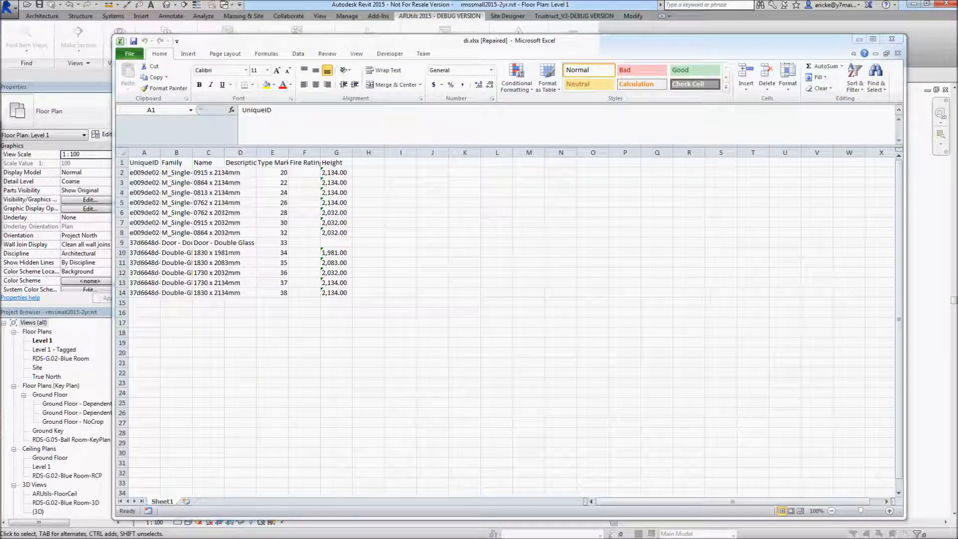
left_click(122, 153)
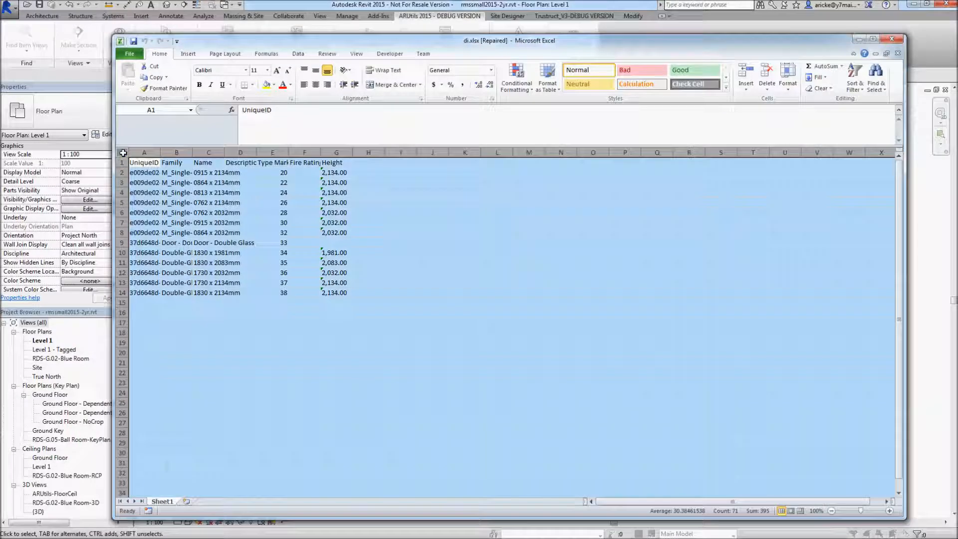
double_click(160, 152)
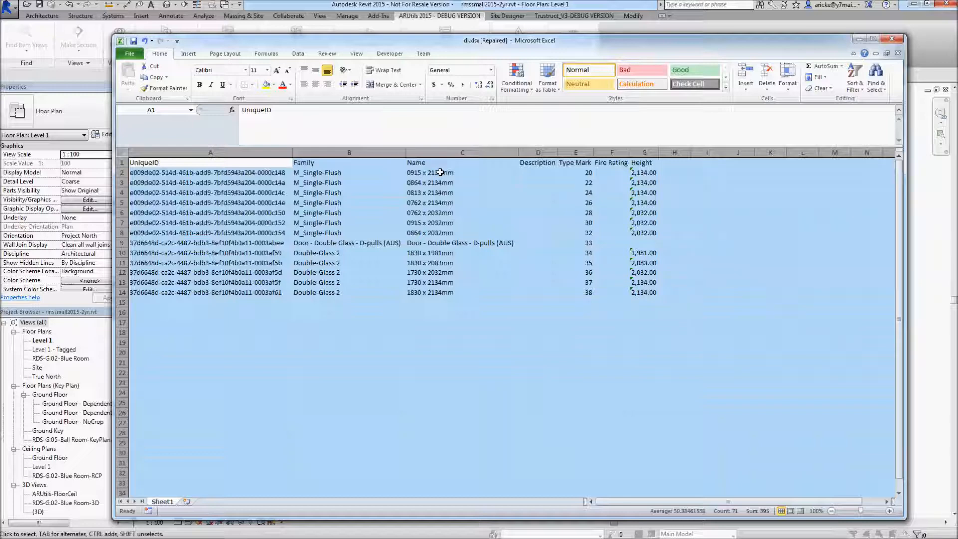
left_click(240, 172)
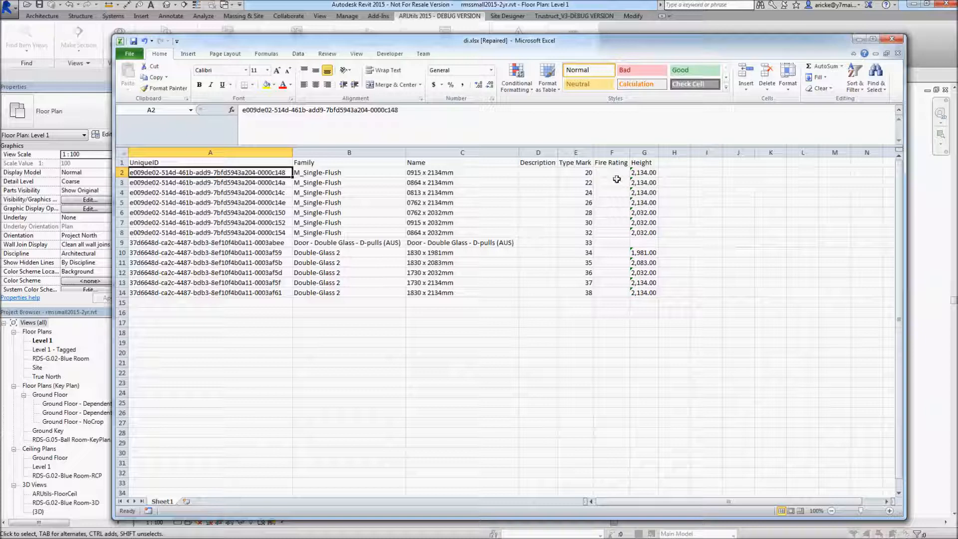
Enter "This is a door" as the Description in D2 and fill it down to D14.
left_click(542, 172)
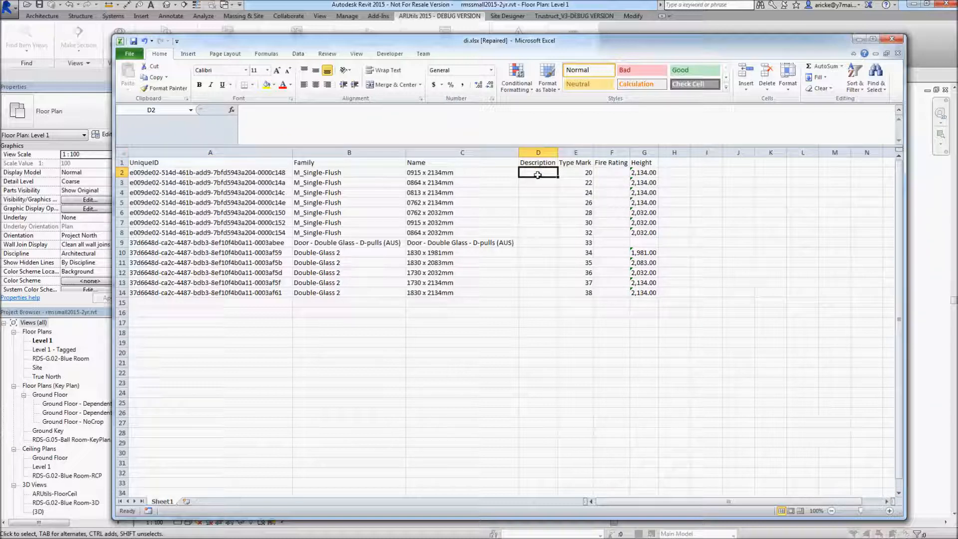
type("This is")
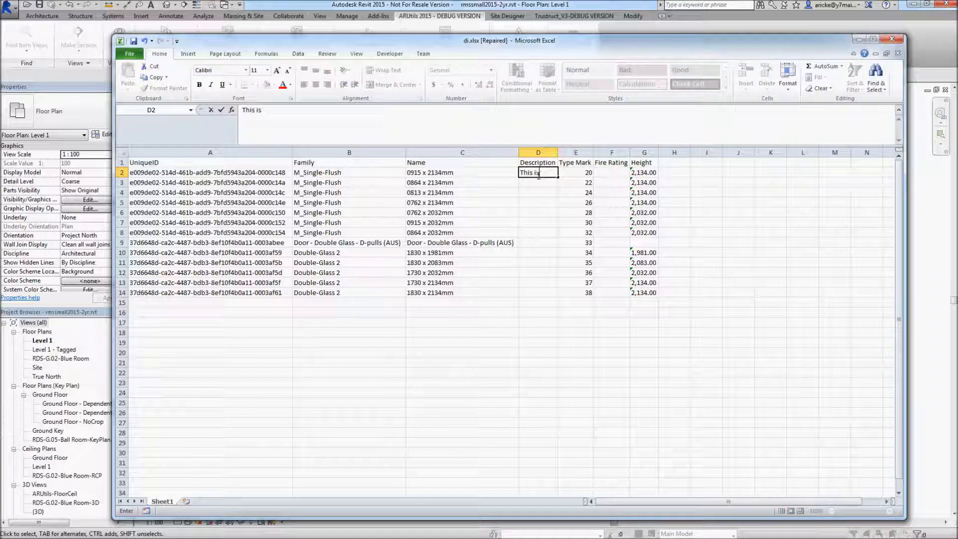
type(" a door")
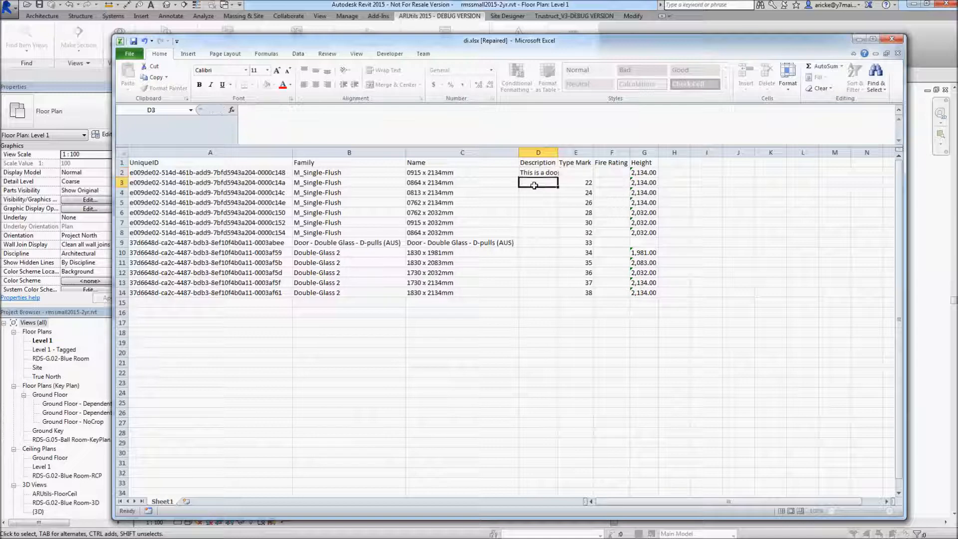
left_click(535, 185)
left_click(542, 173)
left_click_drag(560, 178, 559, 297)
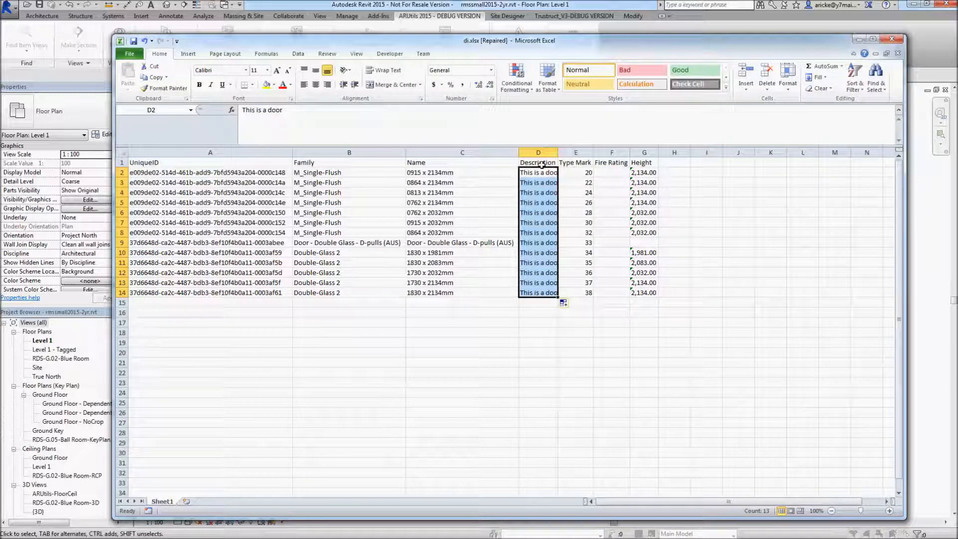
Enter "1 Hr" as the Fire Rating in F2 and fill it down to F14.
left_click(607, 171)
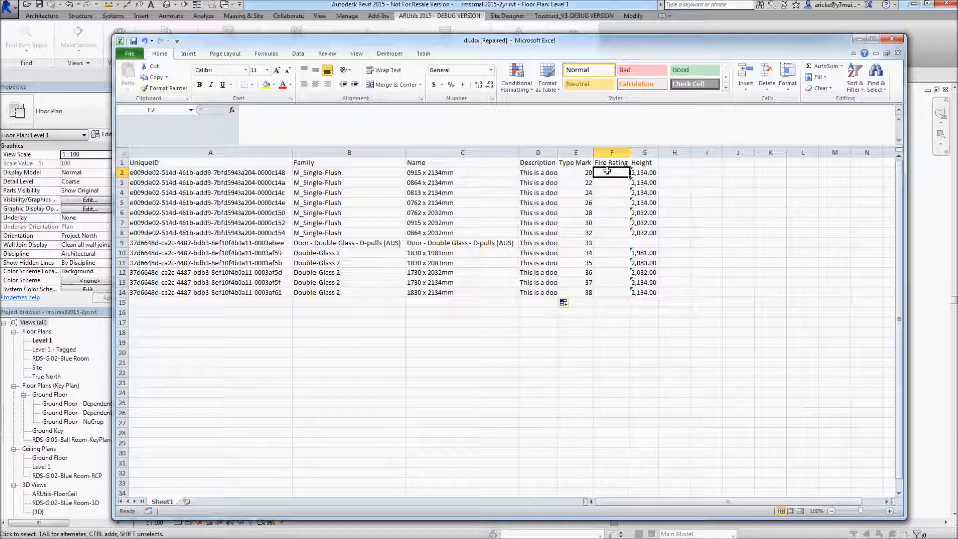
type("1 Hr")
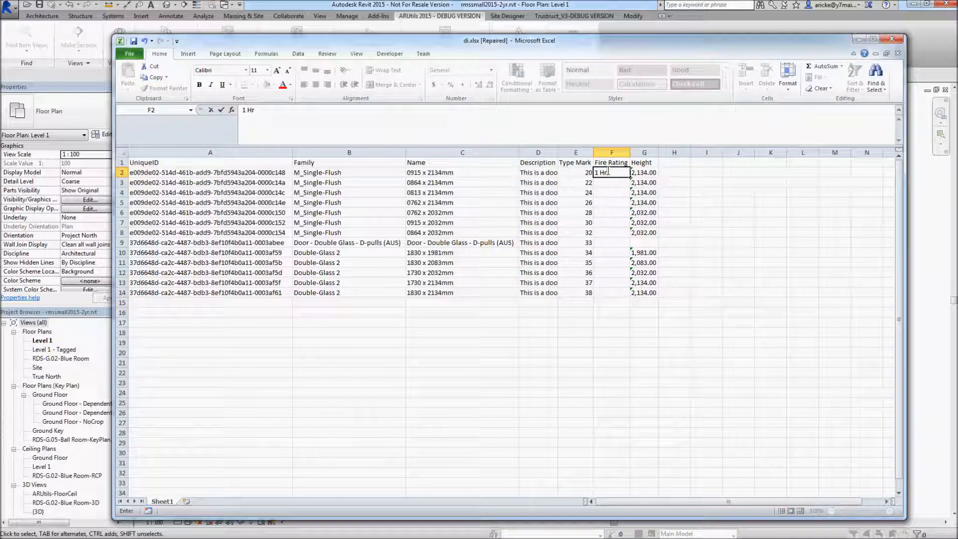
key("Return")
left_click(610, 172)
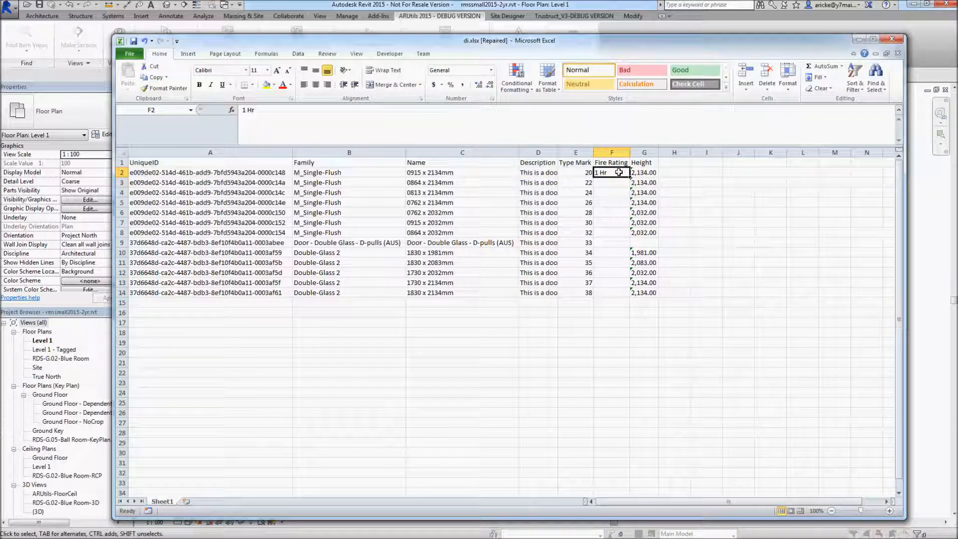
double_click(627, 174)
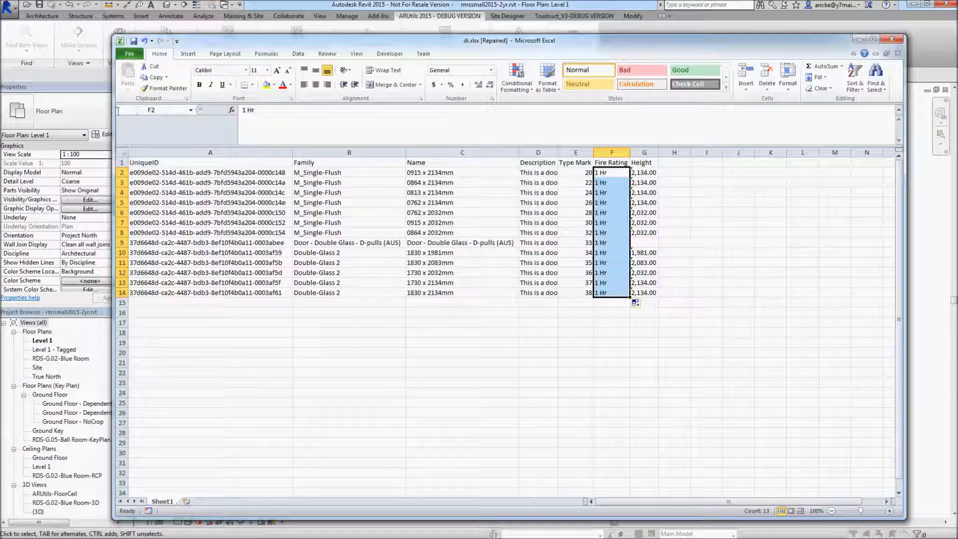
Change the Fire Rating of the Door - Double Glass - D-pulls (AUS) type in F9 to "30 minutes".
left_click(604, 242)
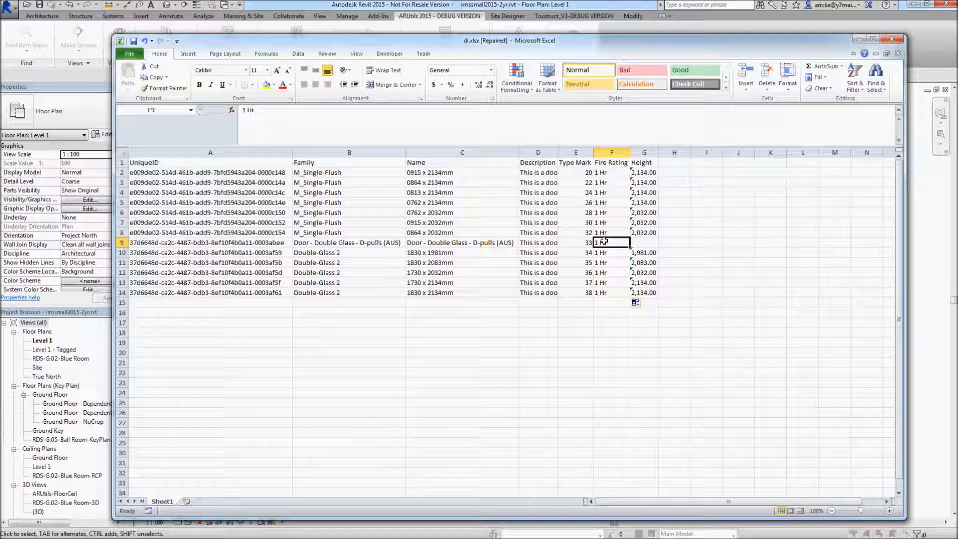
type("30 minutes")
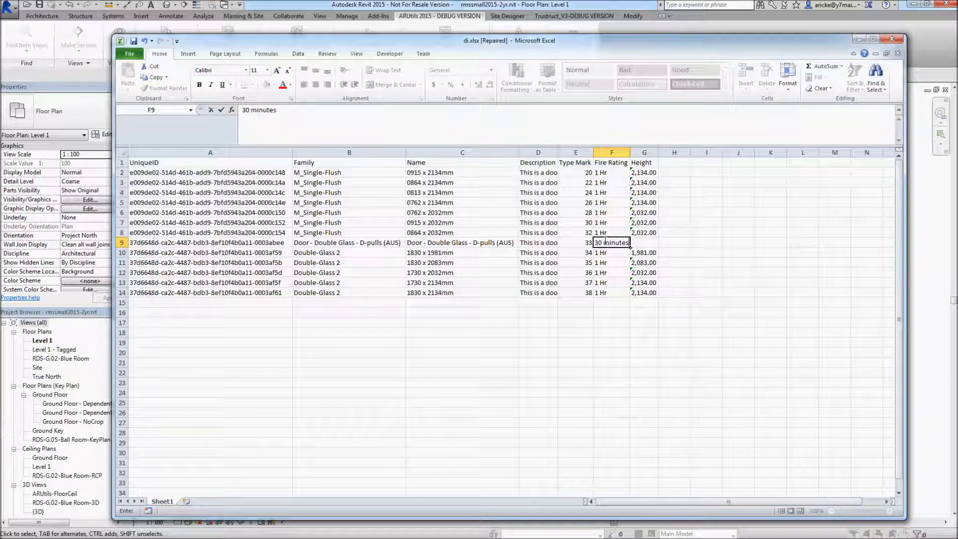
key("Return")
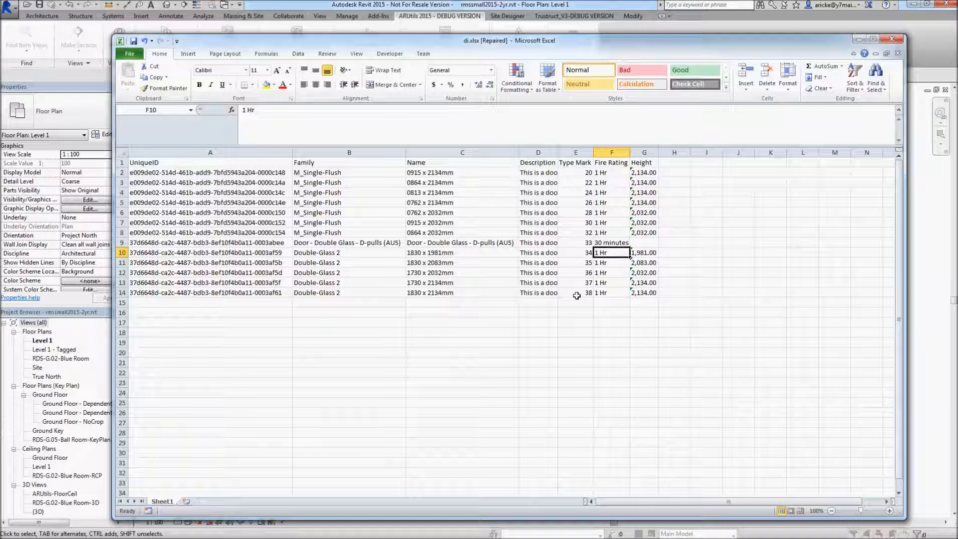
Enter DT1 in E2 and DT2 in E3 as Type Marks, and fill the series down to DT13 in E14.
left_click(576, 173)
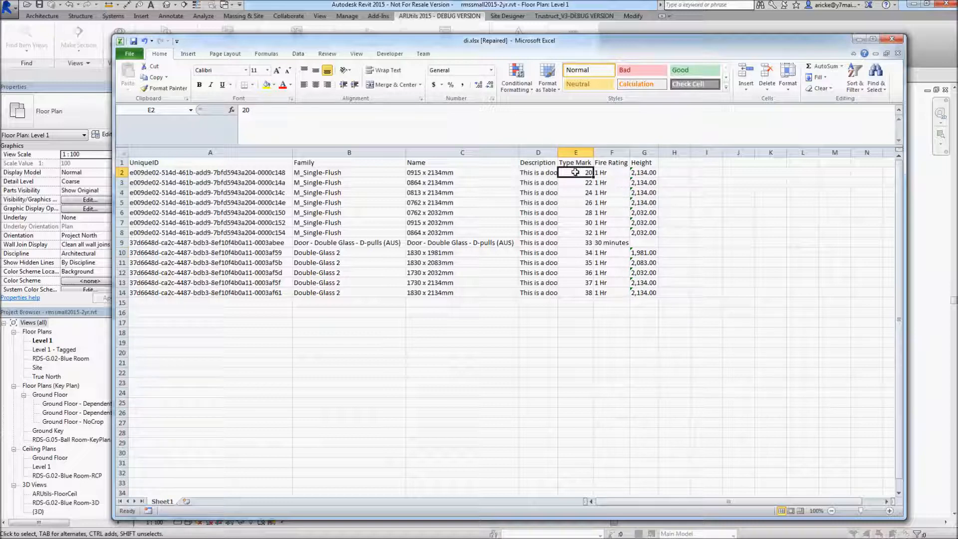
type("DT")
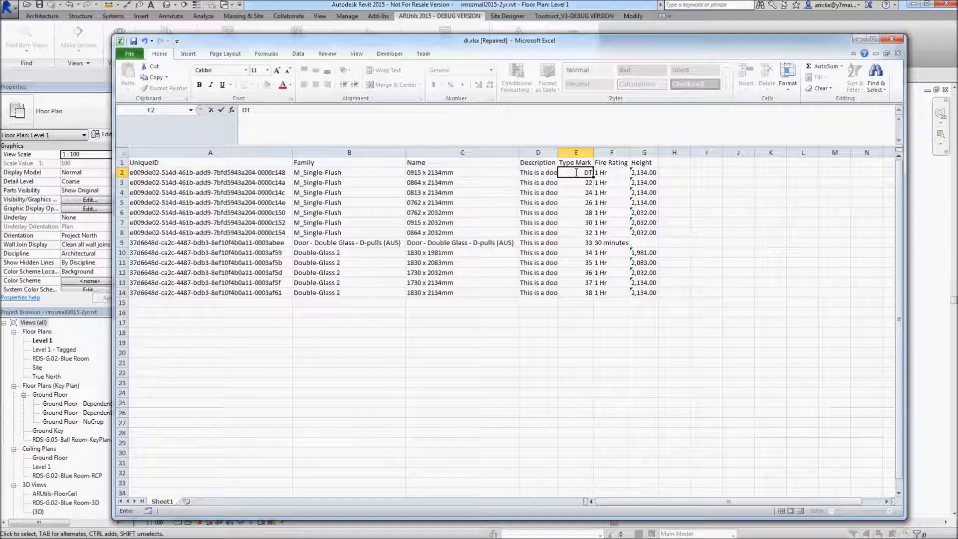
type("1")
key("Return")
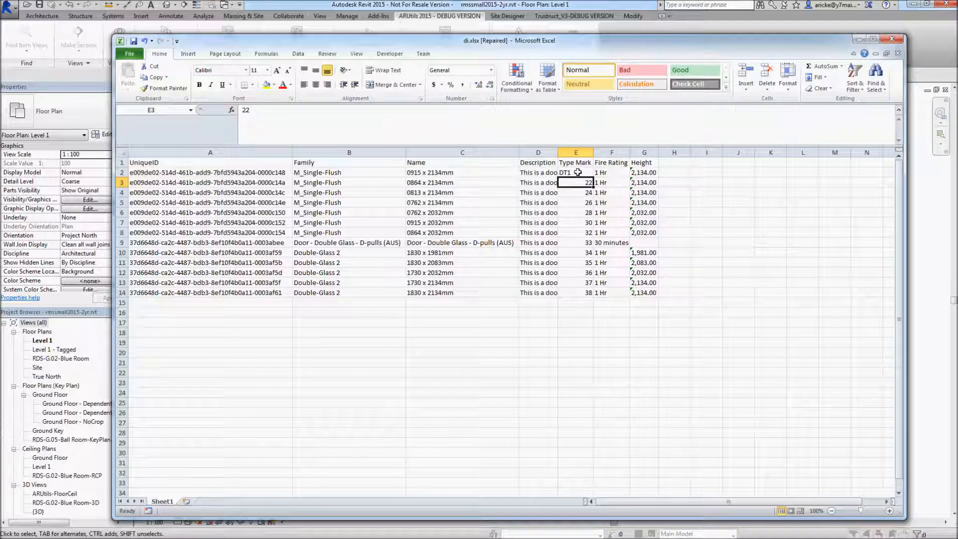
type("DT")
key("Return")
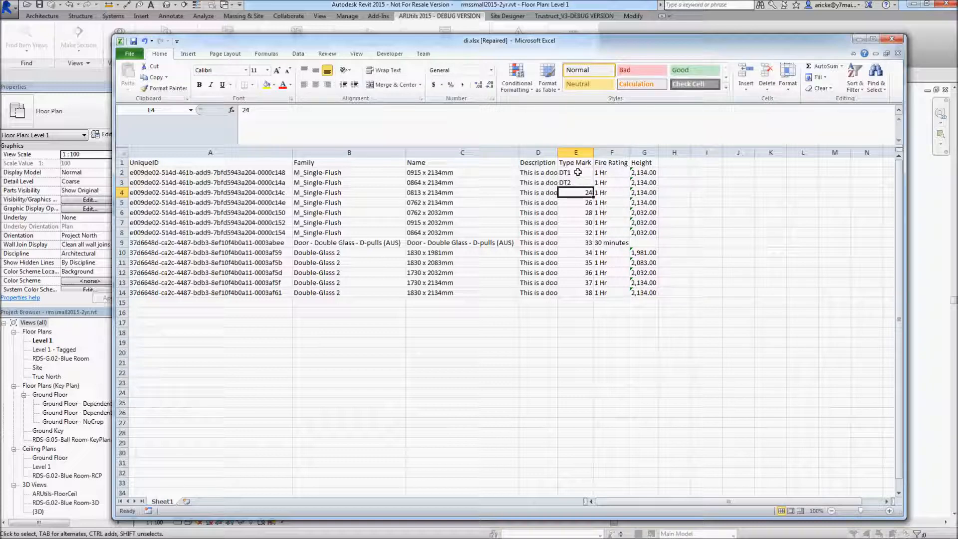
left_click_drag(577, 173, 593, 296)
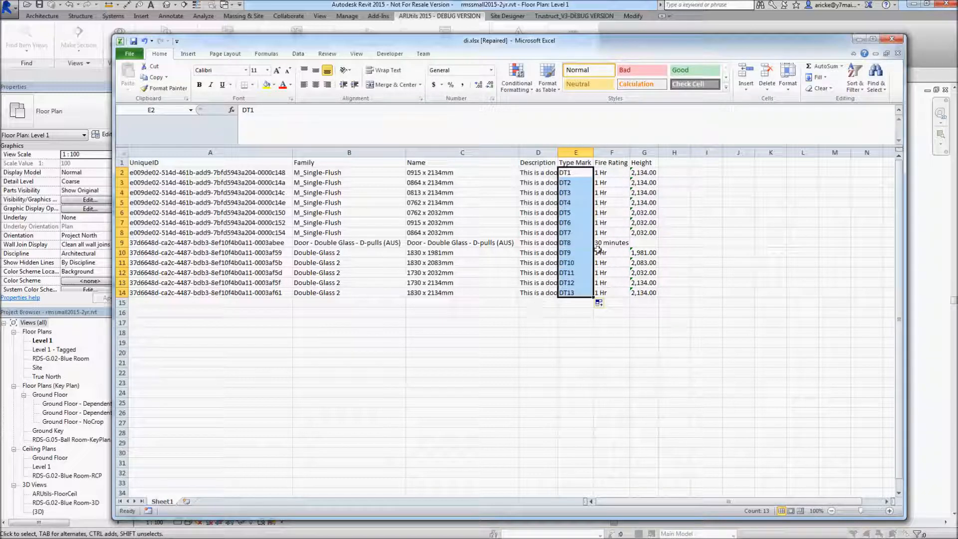
left_click(588, 233)
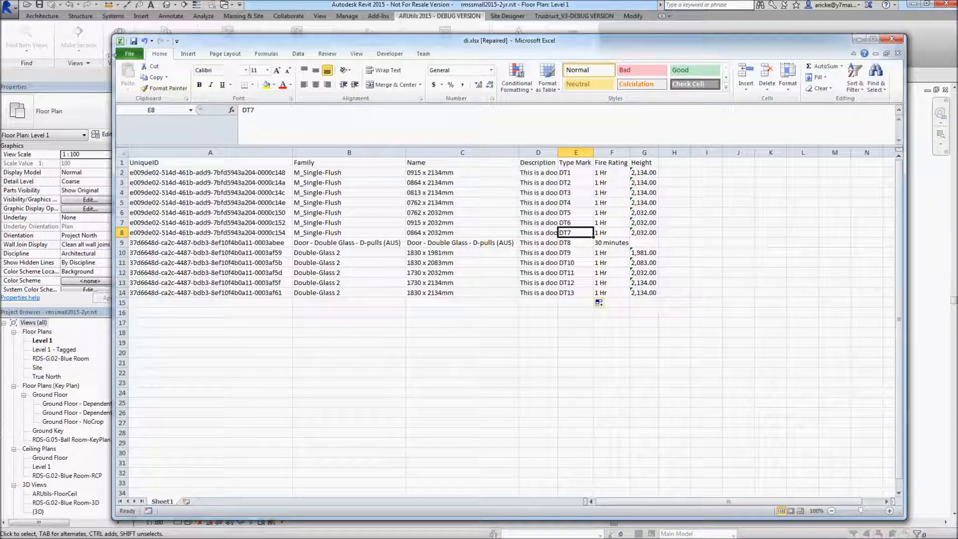
Save the workbook over the existing di.xlsx in the suzanne folder and close Excel.
left_click(133, 45)
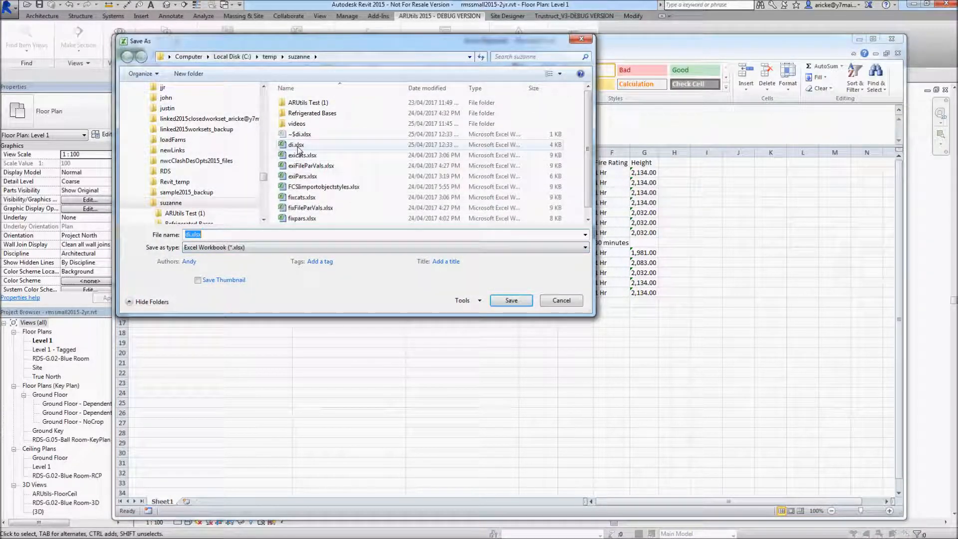
left_click(512, 301)
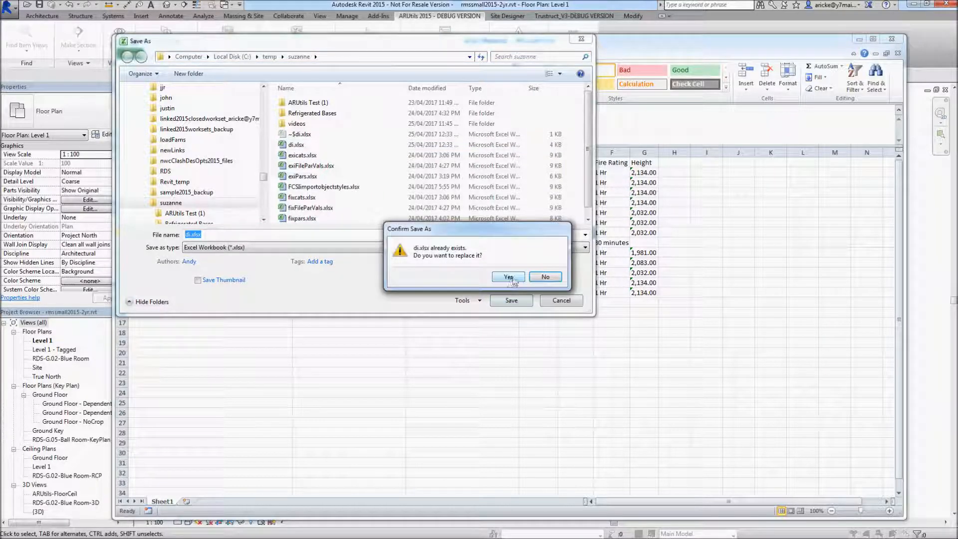
left_click(508, 277)
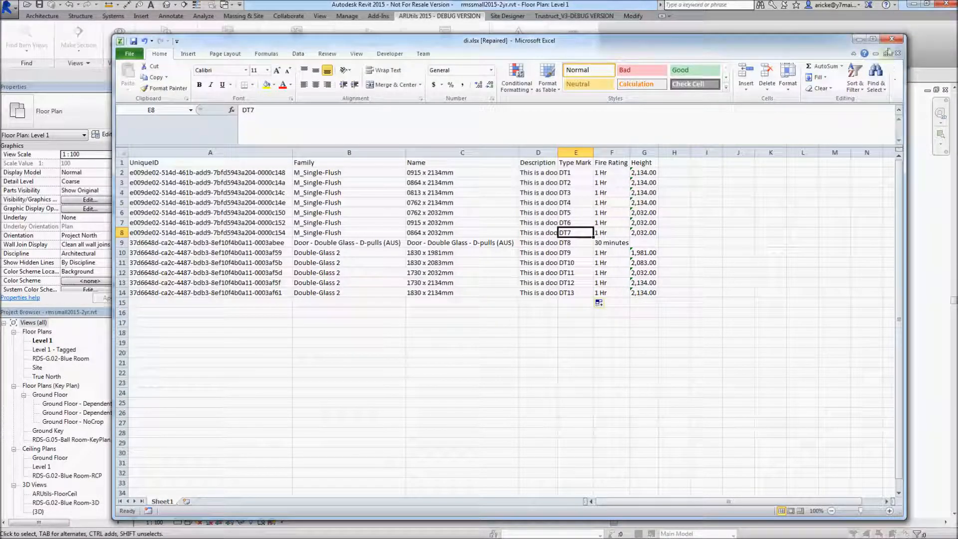
left_click(892, 40)
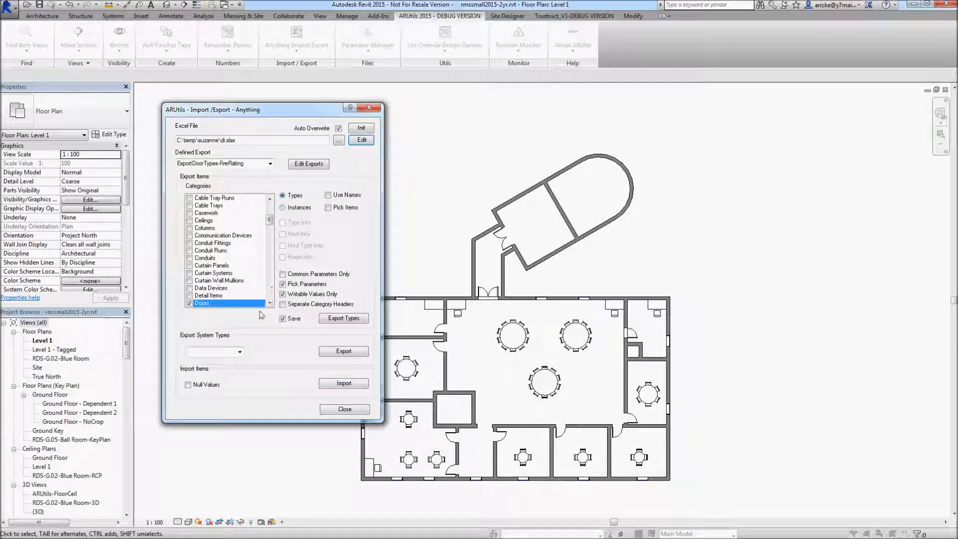
Import the edited di.xlsx door type values into the Revit model, review the update log to its end and close the import/export tool.
left_click(345, 384)
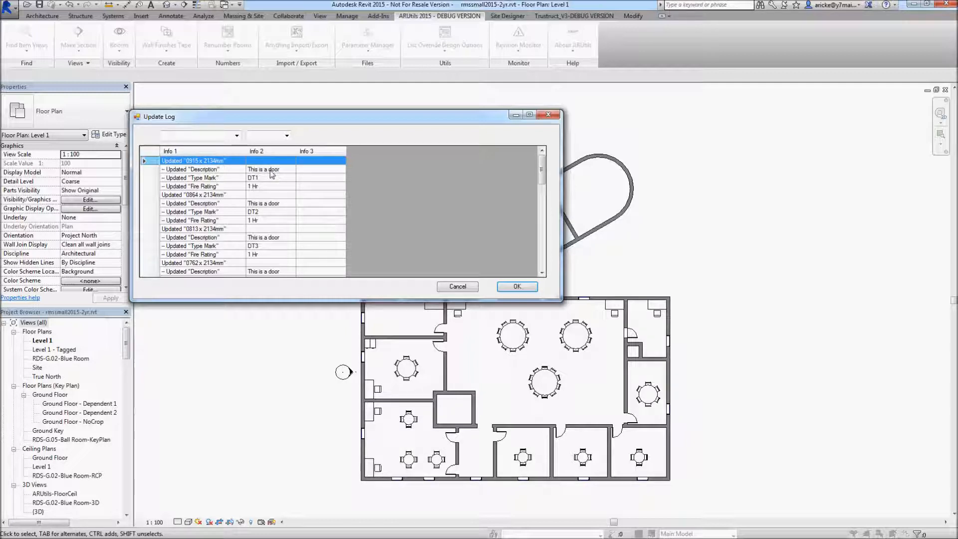
left_click_drag(542, 168, 538, 259)
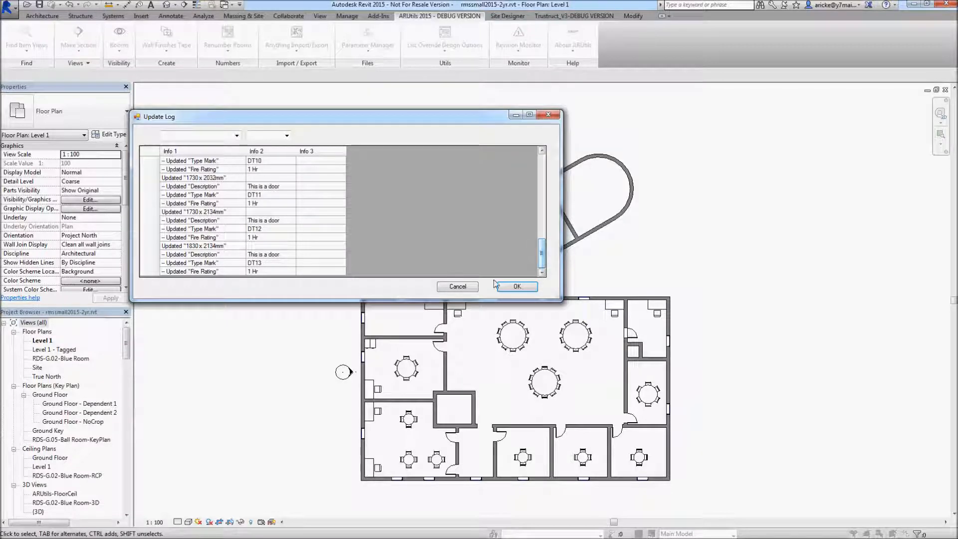
left_click(514, 286)
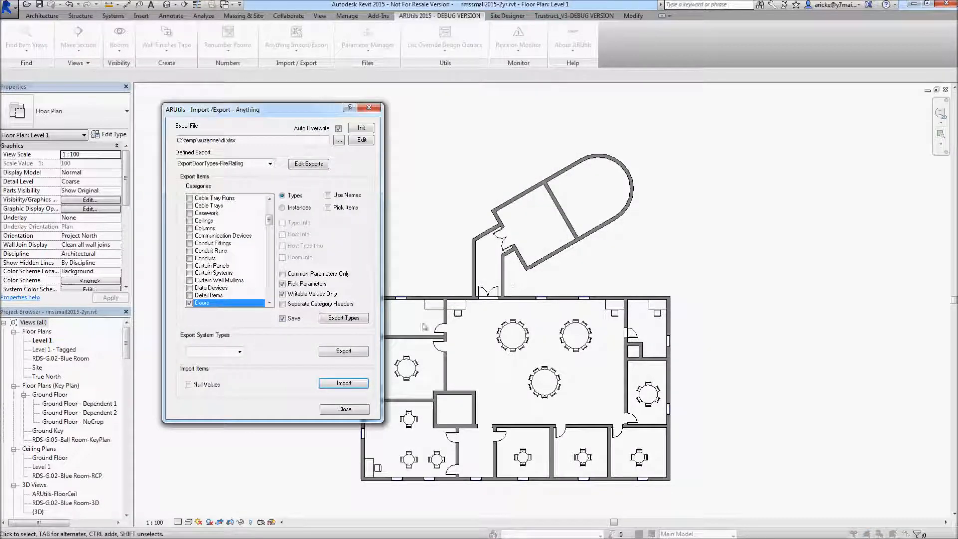
left_click(367, 110)
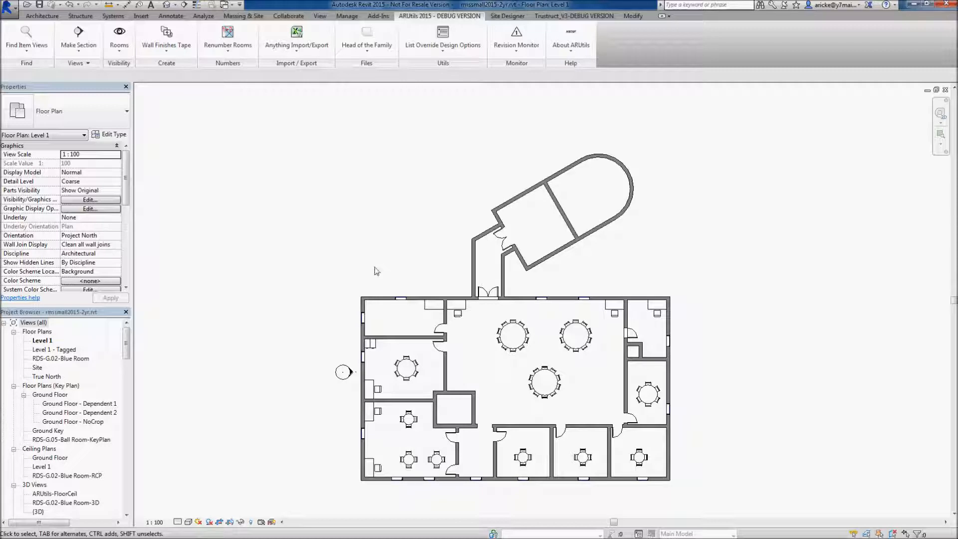
Examine the Fire Rating and Type Mark in the type properties of the M_Single-Flush 0762 x 2134mm and 0864 x 2134mm doors.
left_click(440, 330)
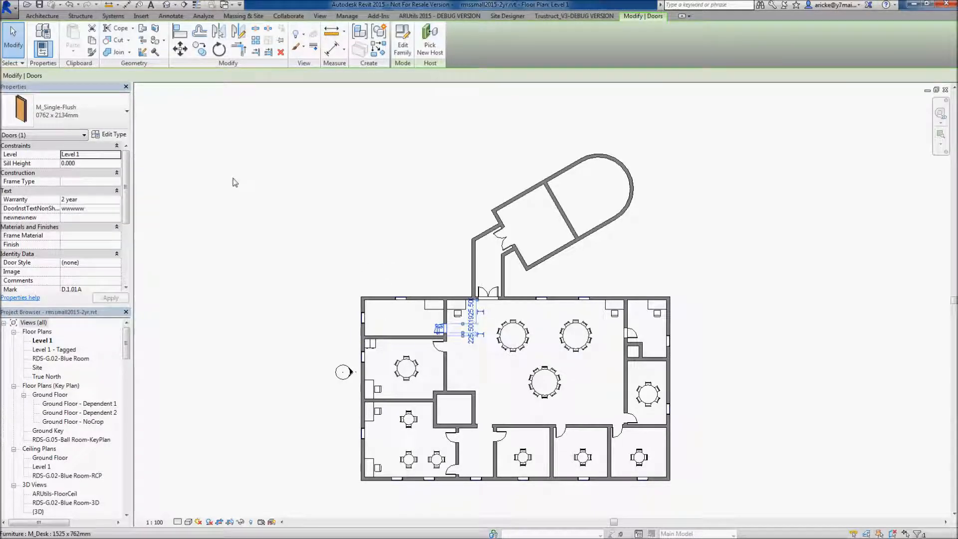
left_click(111, 136)
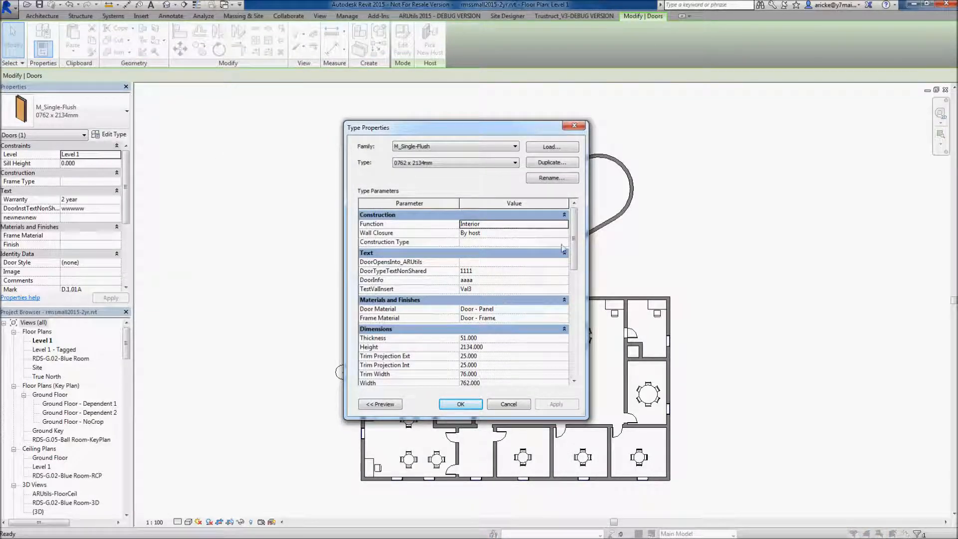
left_click_drag(575, 240, 575, 310)
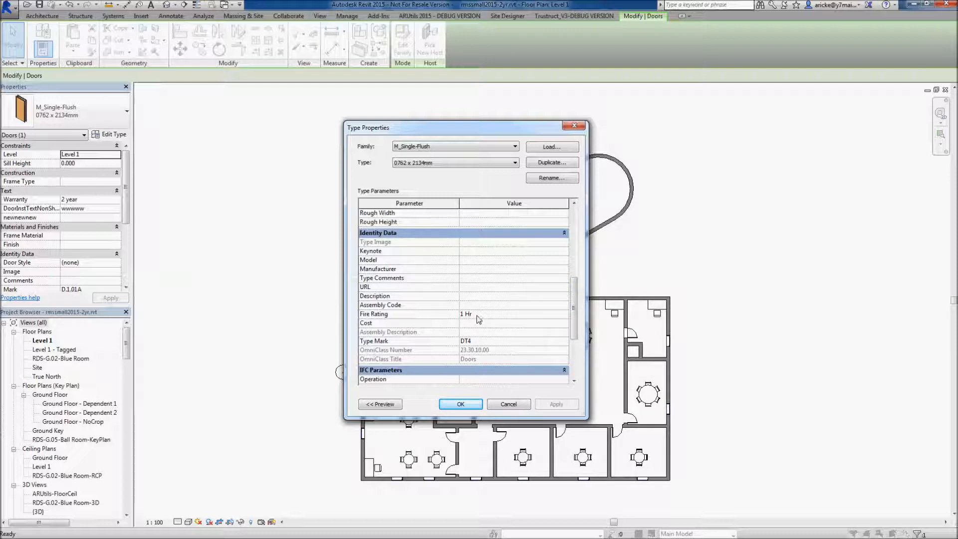
left_click(499, 163)
left_click(493, 198)
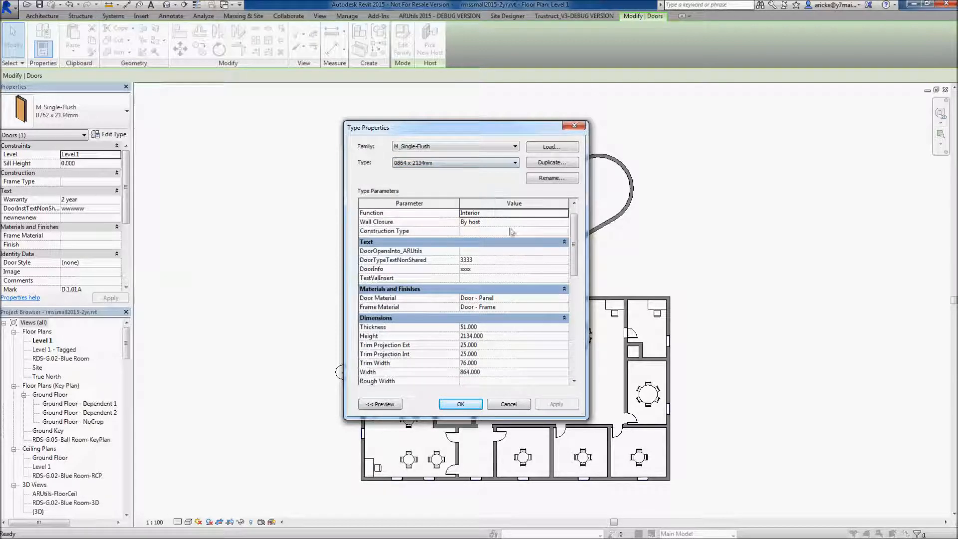
left_click_drag(574, 265, 574, 328)
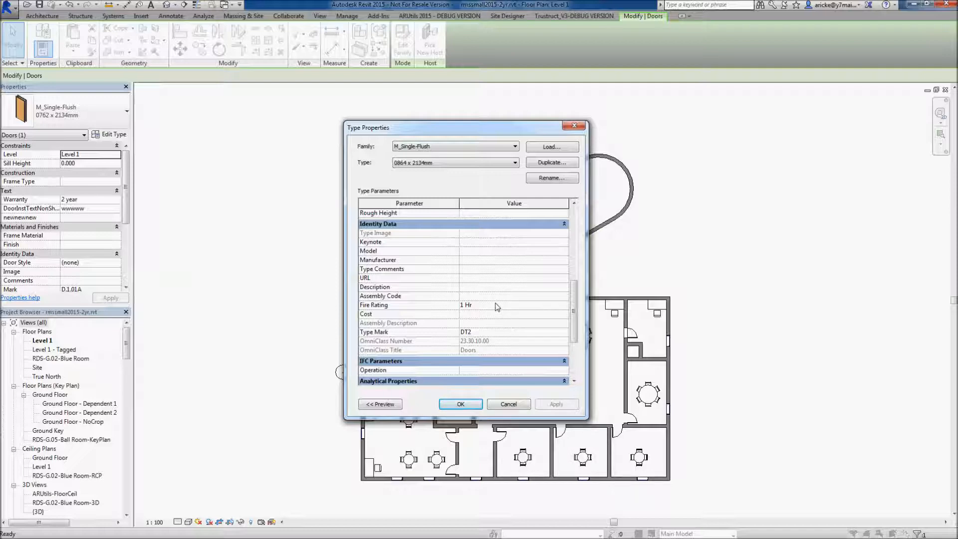
left_click(509, 403)
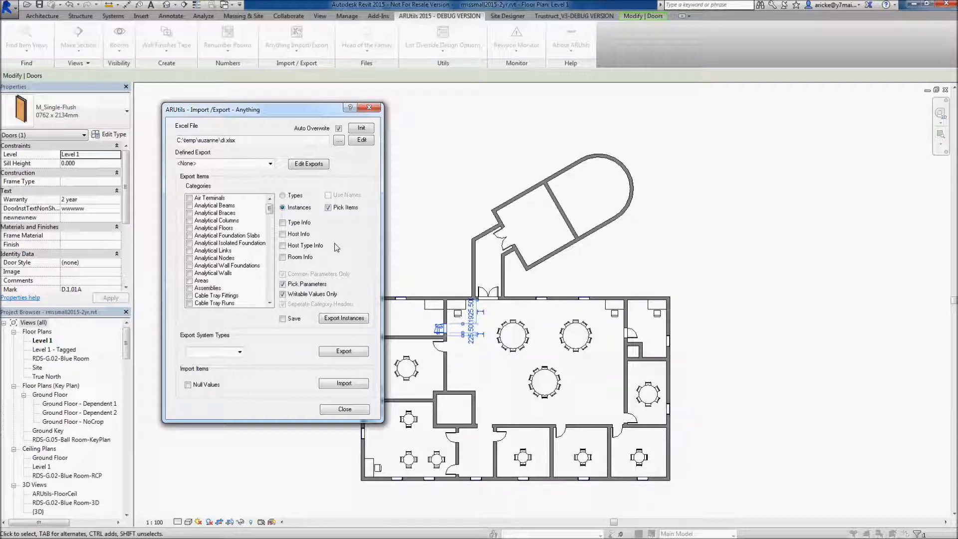
Start an instance export with Host Type Info included, choosing the four M_Single-Flush door types as the items.
mouse_move(349, 212)
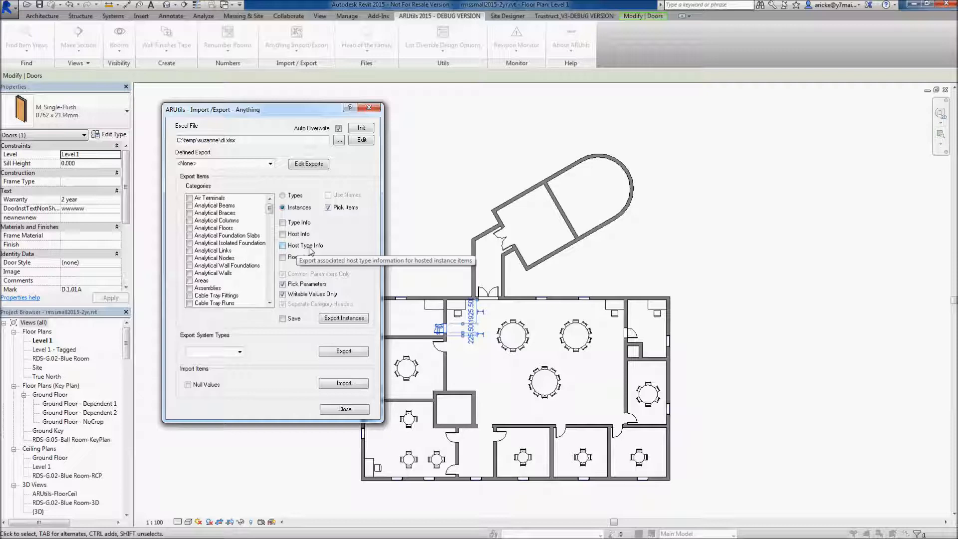
left_click(290, 246)
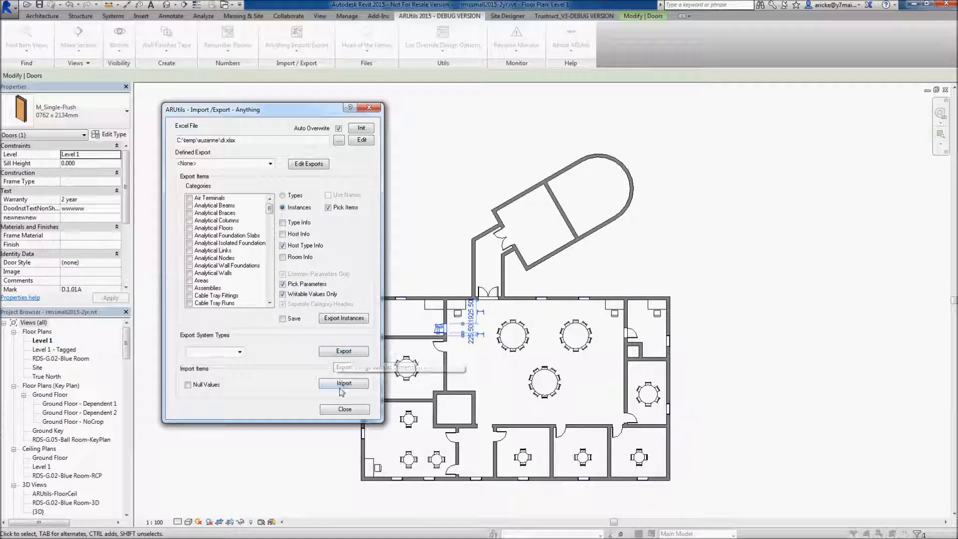
left_click(340, 320)
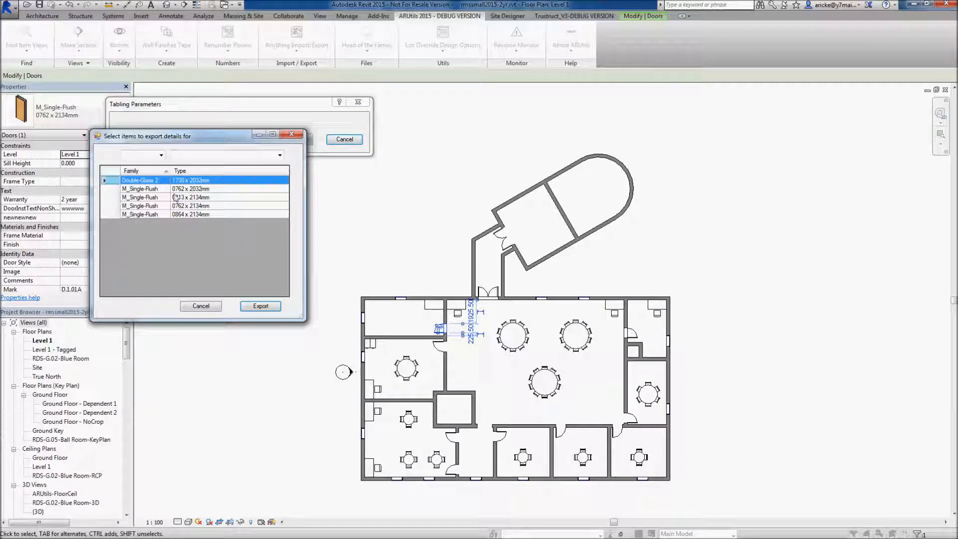
left_click(144, 189)
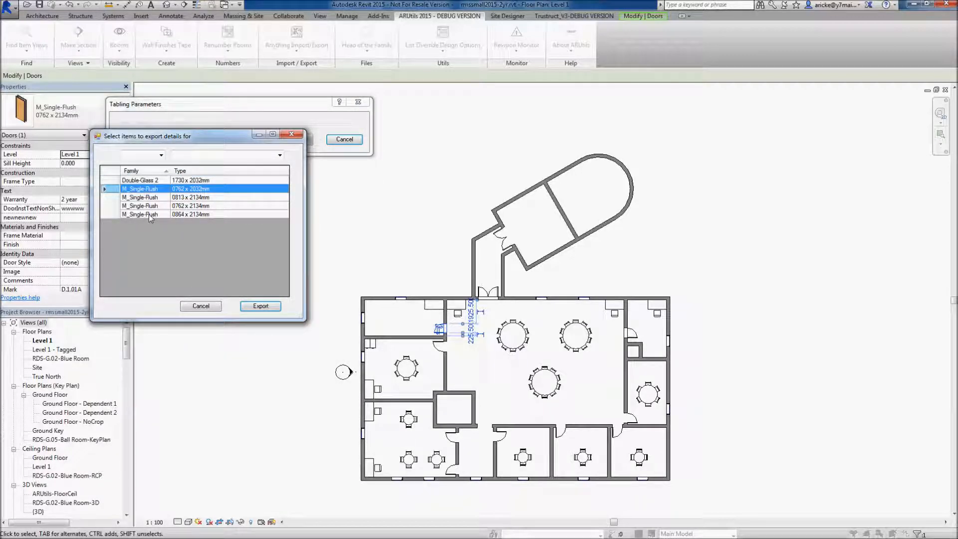
left_click(149, 214, "shift")
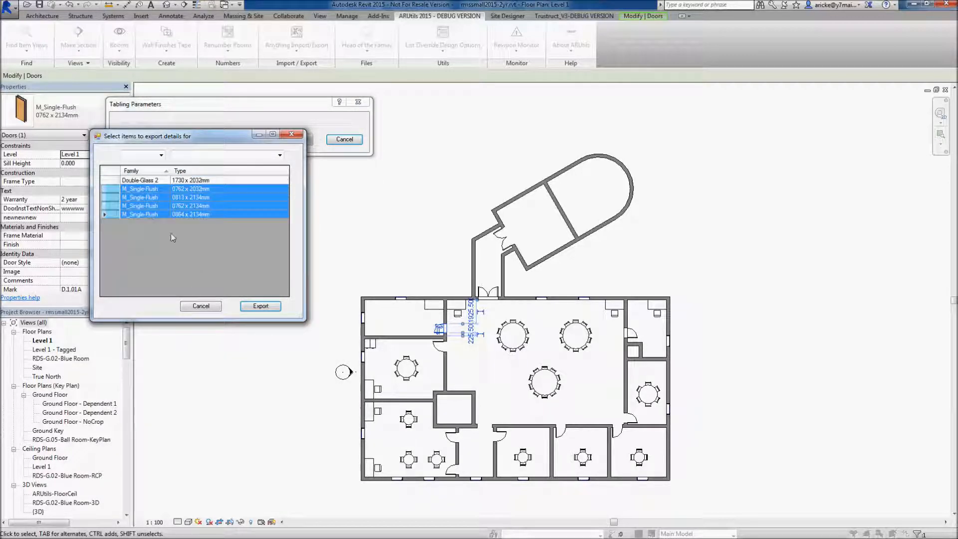
left_click(263, 307)
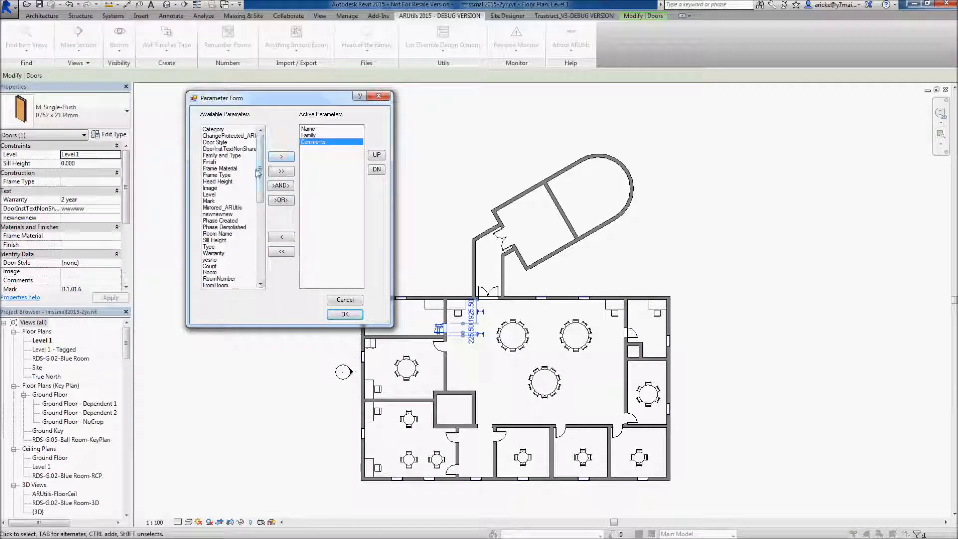
Add HostType:Fire Rating to the active parameters, place it below Comments and run the export.
left_click_drag(259, 177, 261, 253)
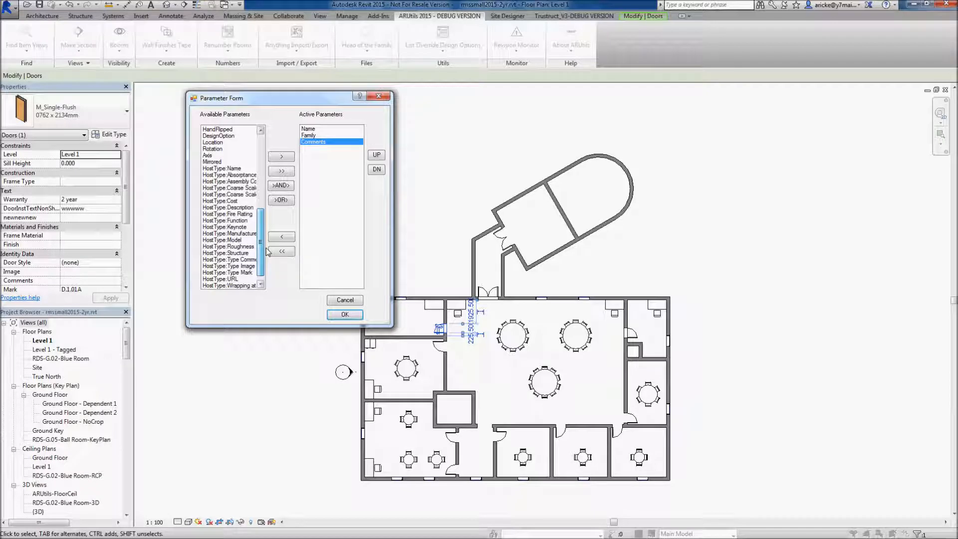
left_click_drag(234, 214, 342, 145)
left_click(328, 142)
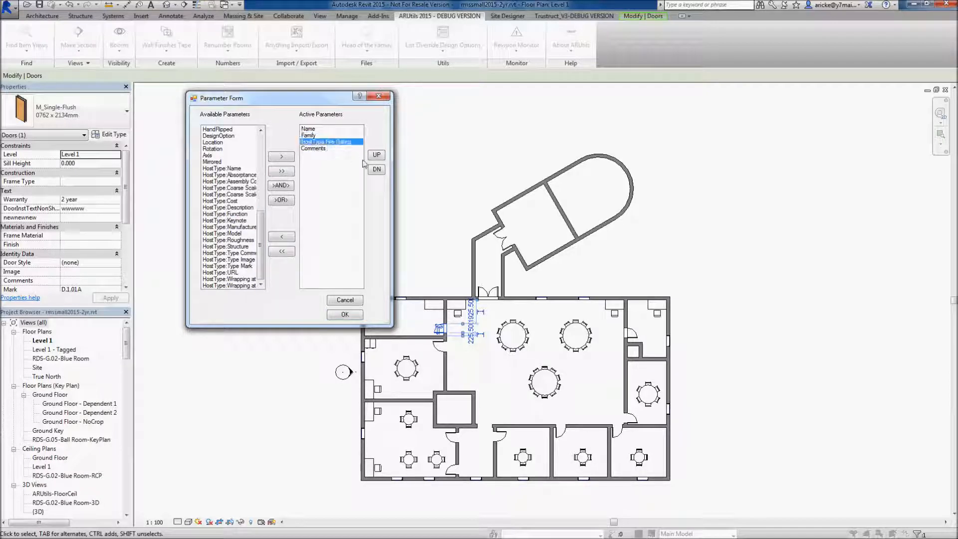
left_click(377, 169)
left_click(345, 314)
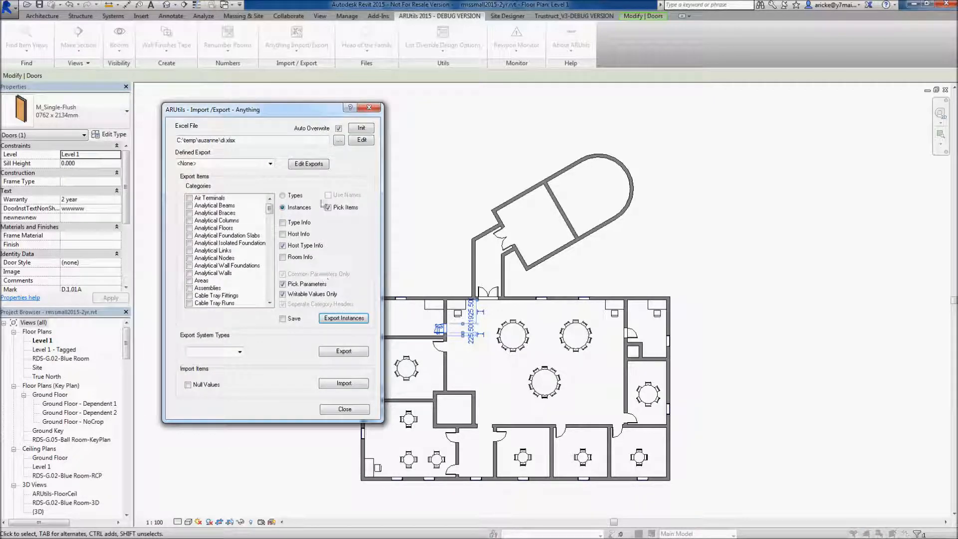
Open the newly exported di.xlsx in Excel and autofit the widths of all its columns.
left_click(364, 142)
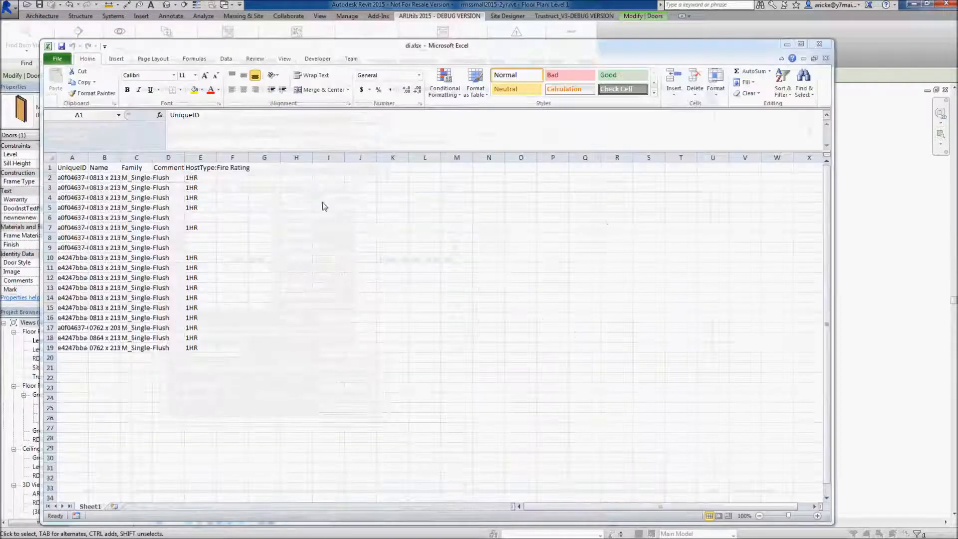
left_click(52, 156)
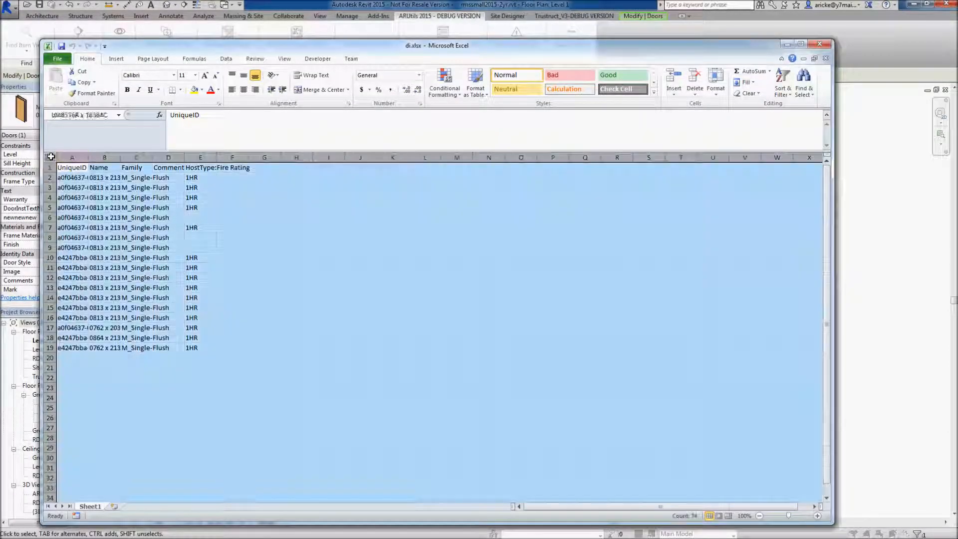
double_click(88, 157)
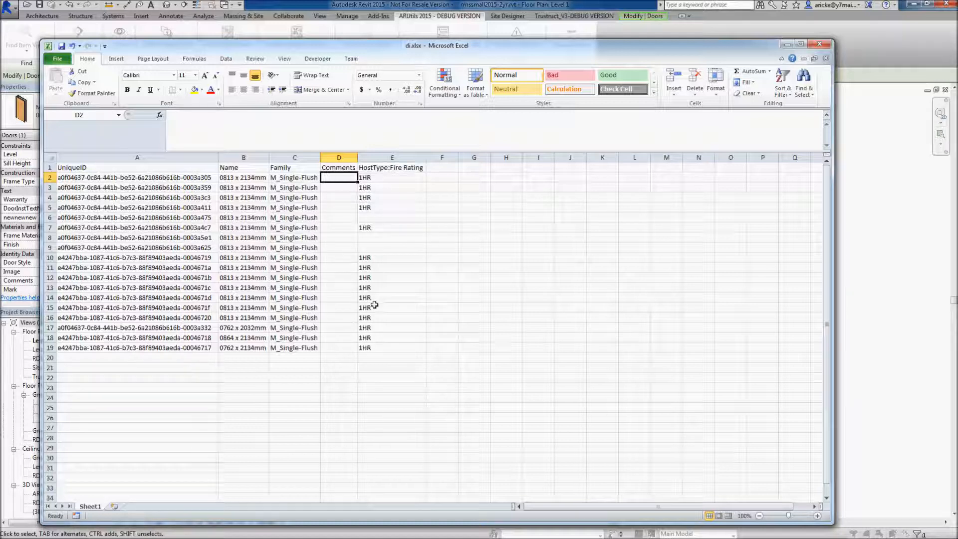
Enter the comment "Check this door for fire rated wall" in cell D6 for the first door without a host fire rating.
left_click(338, 218)
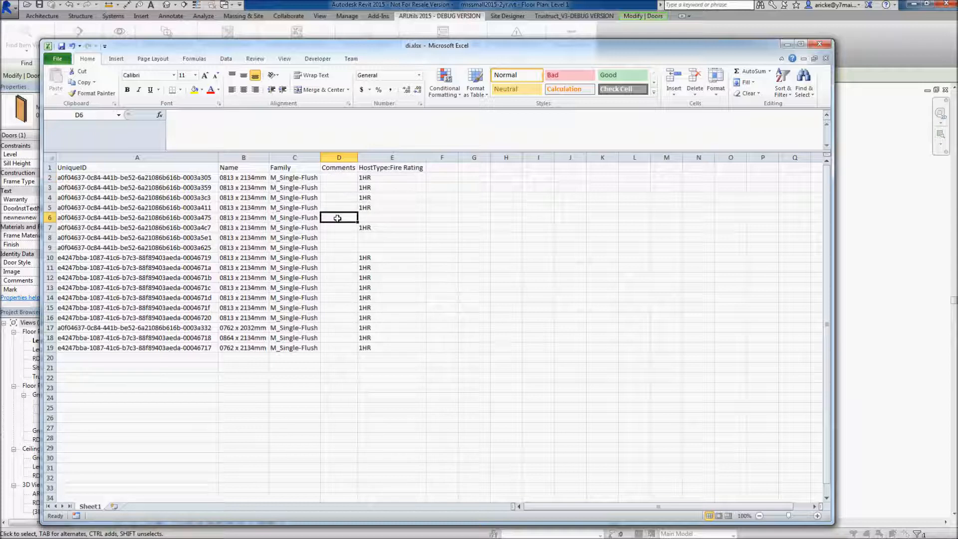
type("Chec")
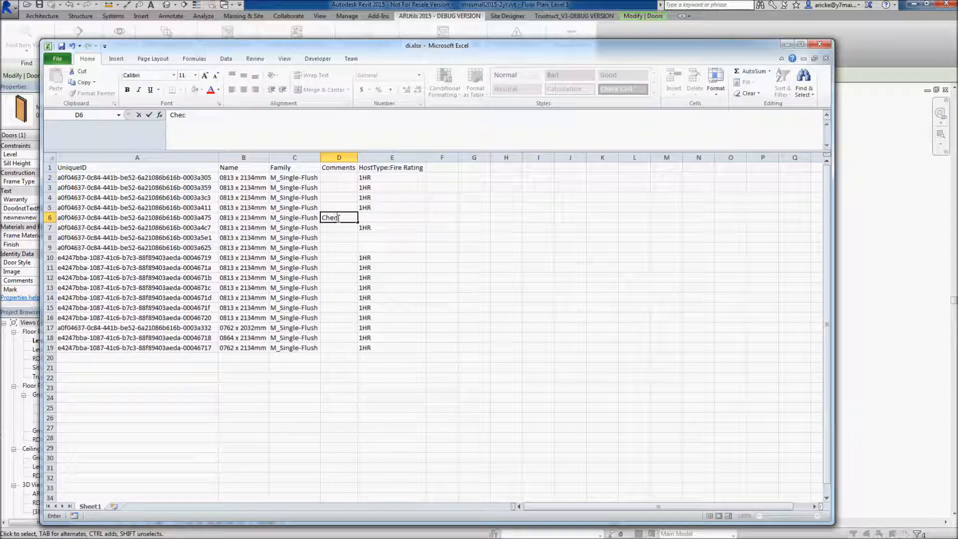
type("k this door for fir")
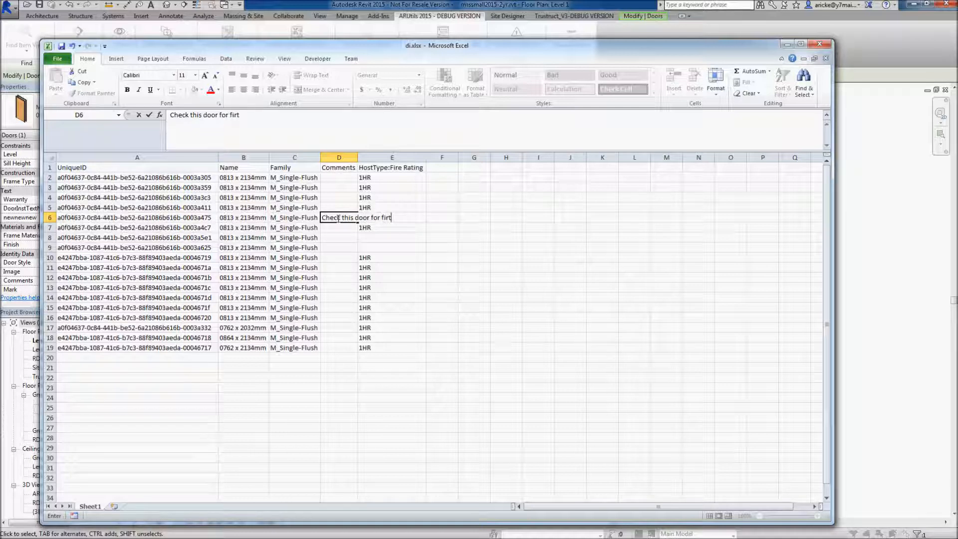
type("e rated wall")
key("Return")
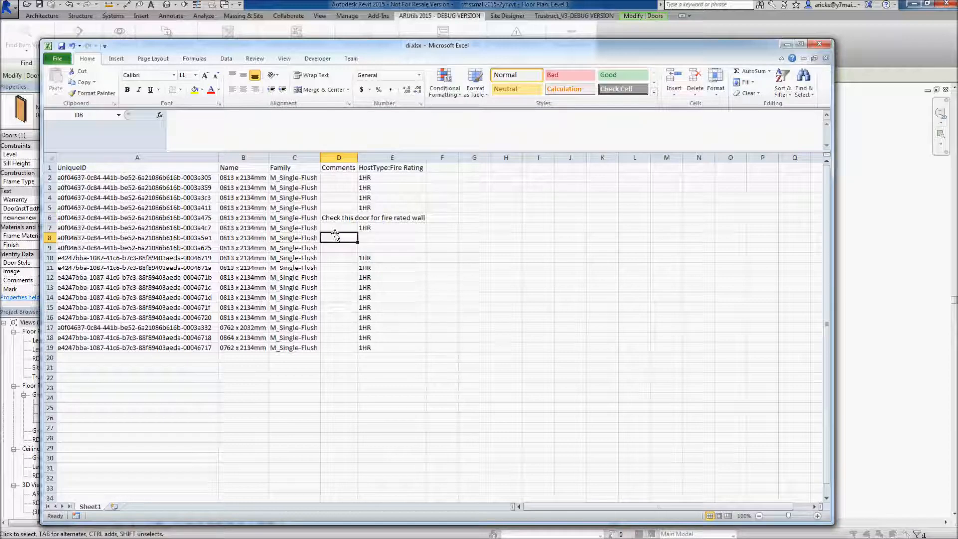
Copy the D6 comment into cells D8 and D9, then save and close the workbook.
left_click(328, 220)
key("ctrl+c")
left_click(336, 238)
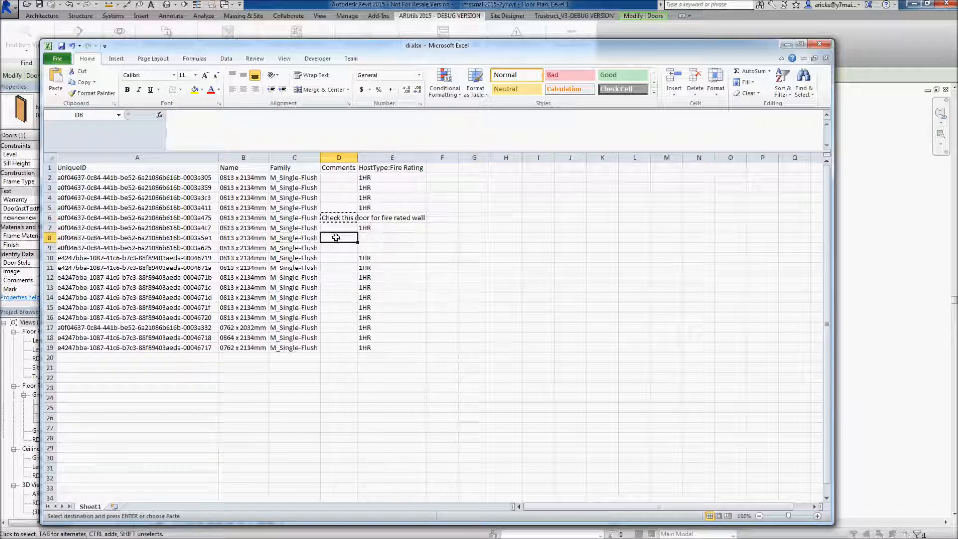
key("ctrl+v")
left_click(337, 248)
key("ctrl+v")
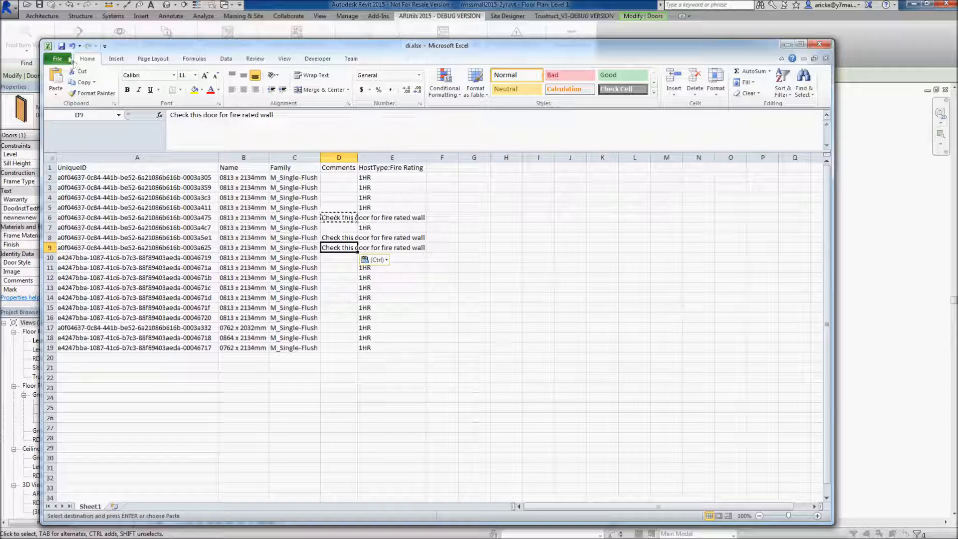
left_click(62, 47)
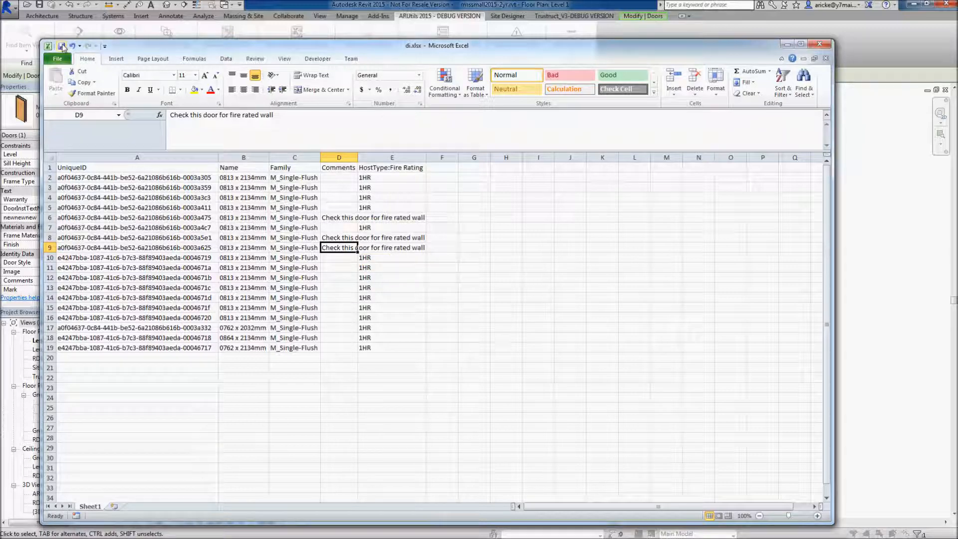
left_click(820, 44)
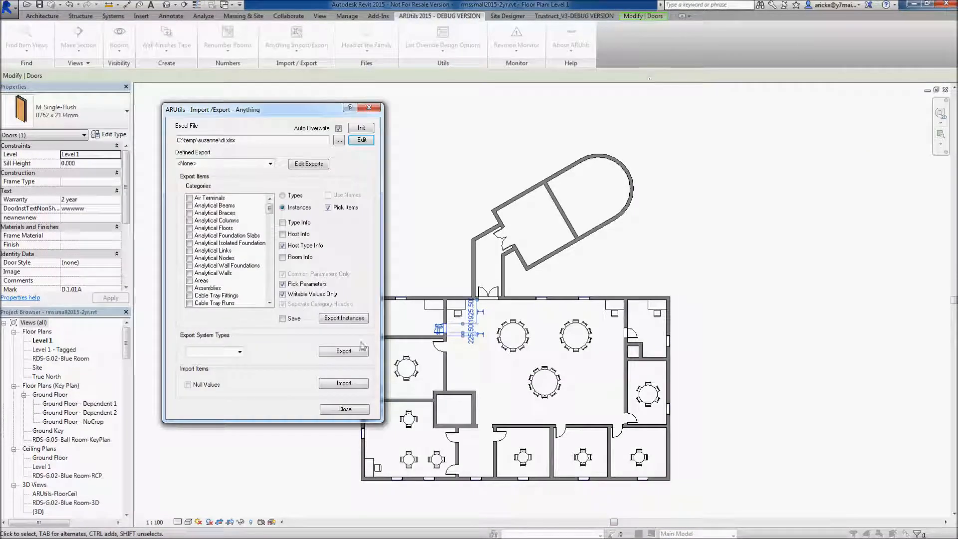
Import the edited di.xlsx into the Revit model, accept the update log and close the Import/Export dialog.
left_click(347, 385)
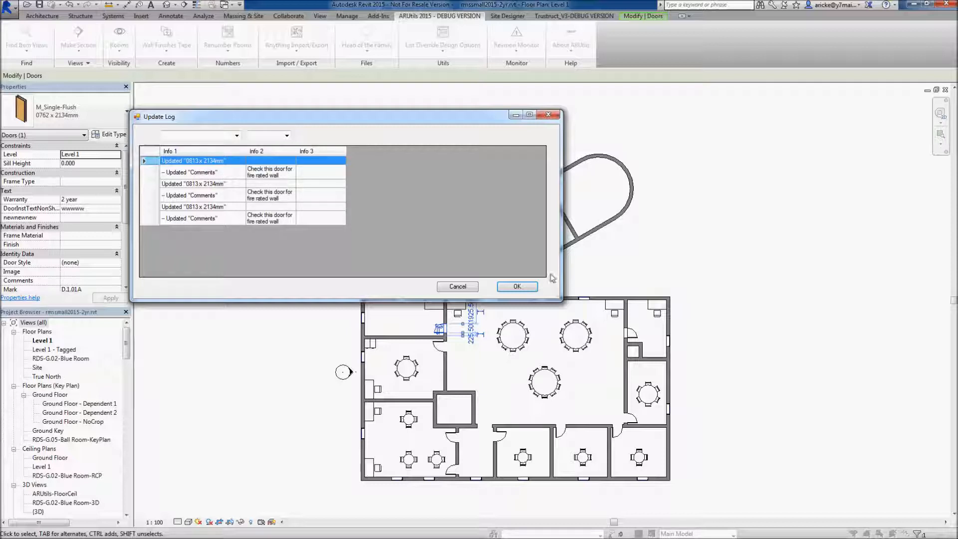
left_click(517, 286)
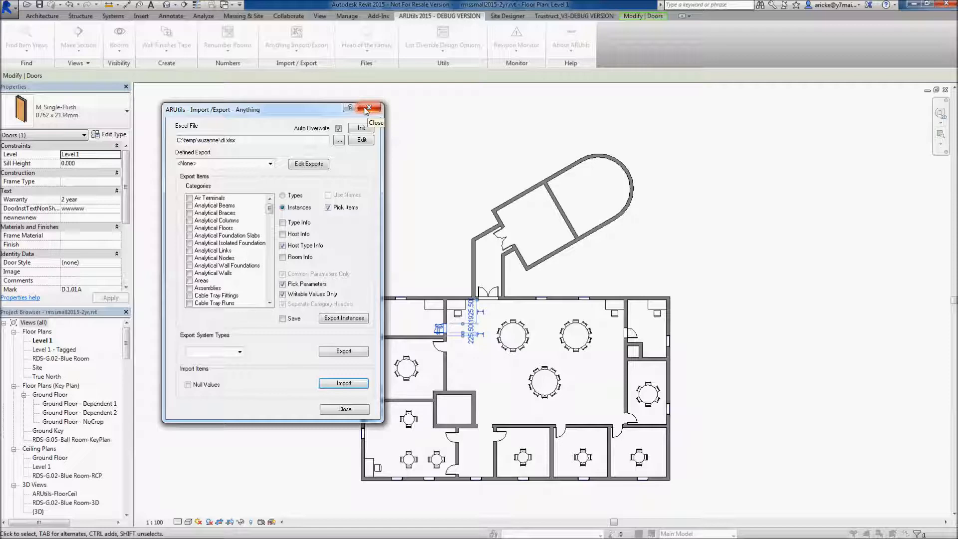
left_click(368, 109)
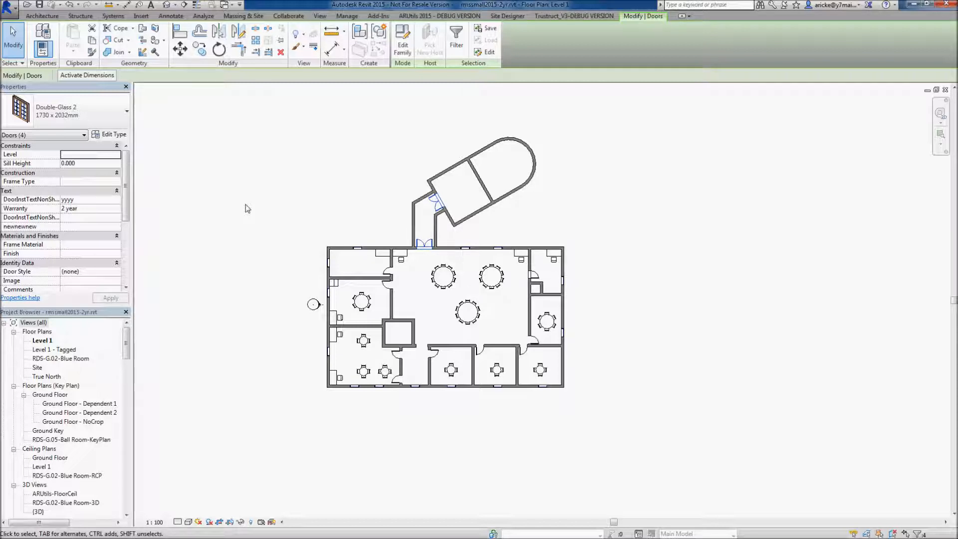
Use Quick Select without filtering the current selection to select doors whose Comments value is "Check this door for fire rated wall", clearing the Area criterion.
left_click(427, 17)
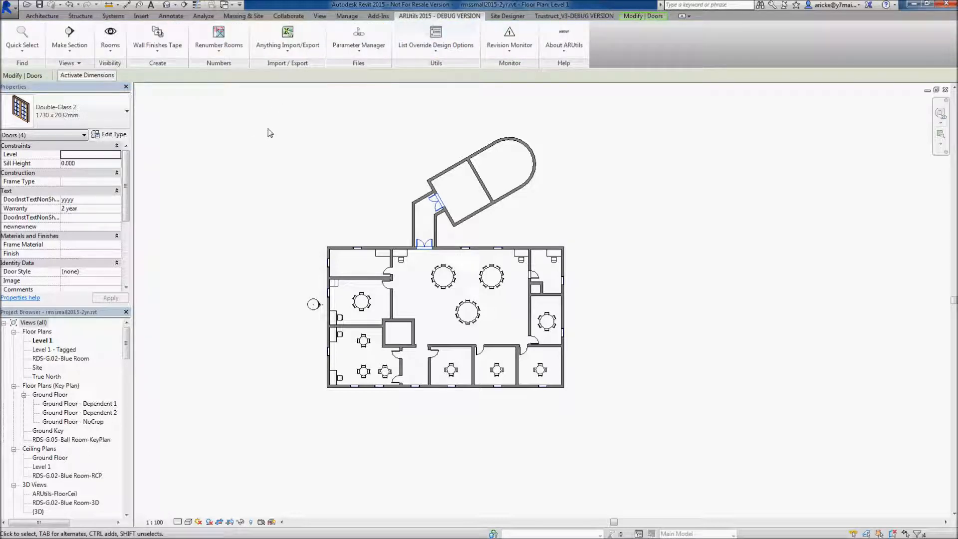
left_click(22, 39)
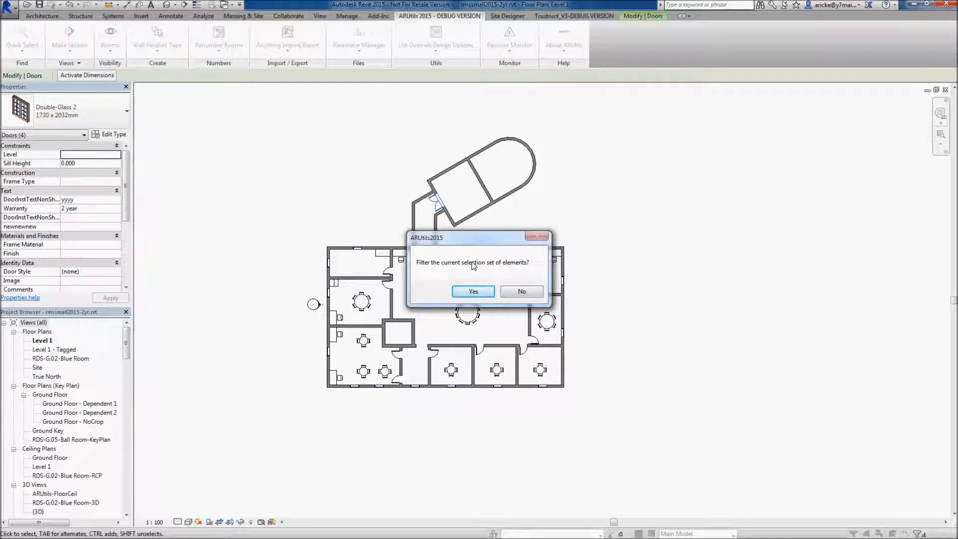
left_click(522, 292)
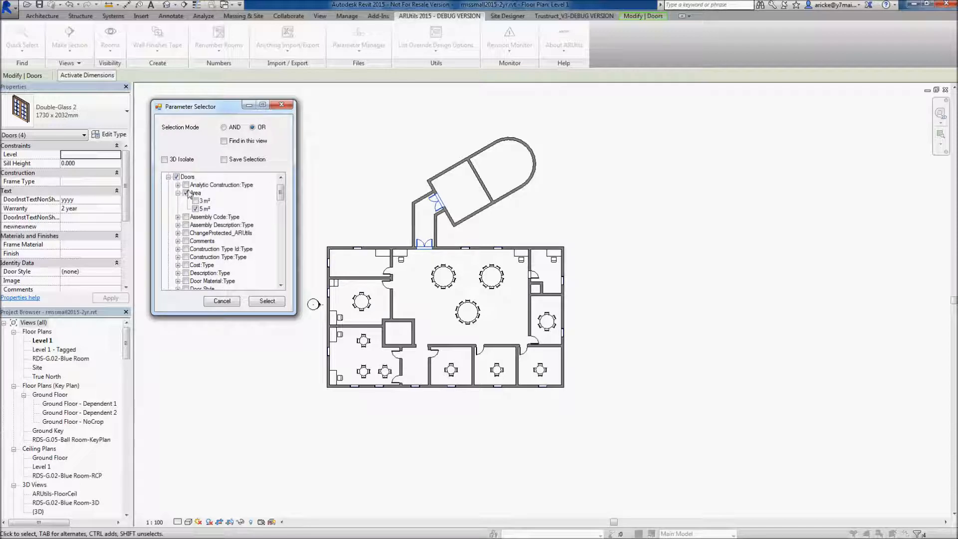
left_click(178, 241)
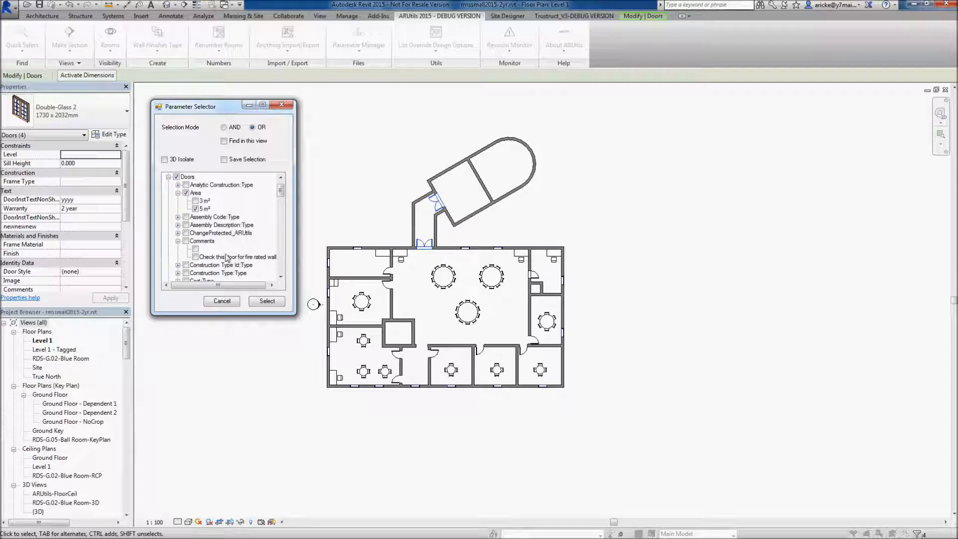
left_click(195, 257)
left_click(186, 193)
left_click(267, 302)
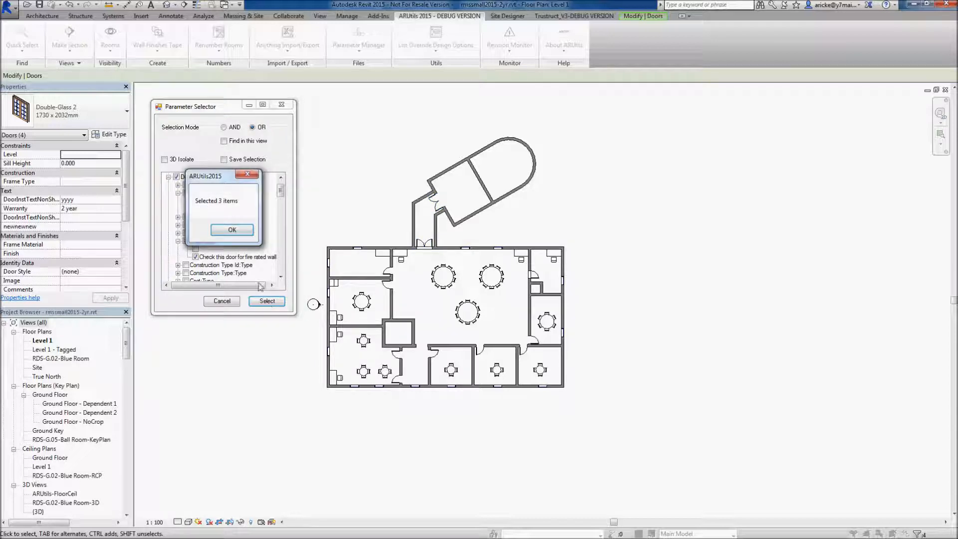
left_click(233, 235)
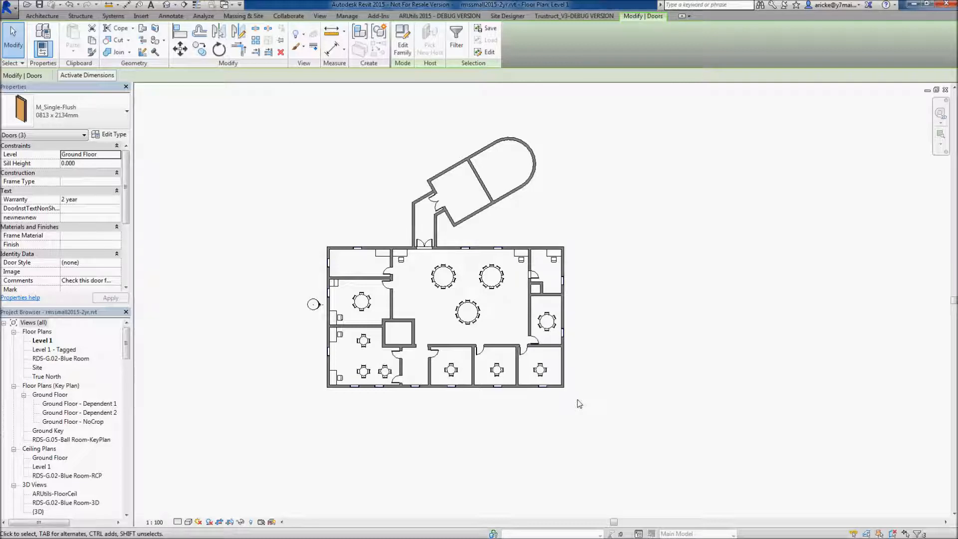
Repeat the Quick Select on the same door comment with 3D Isolate enabled, again without filtering the current selection.
left_click(431, 19)
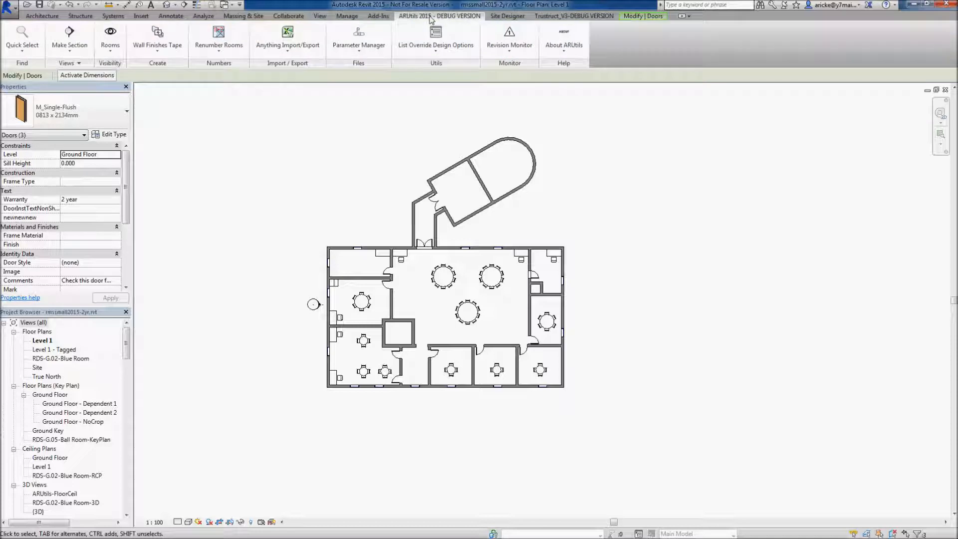
left_click(26, 34)
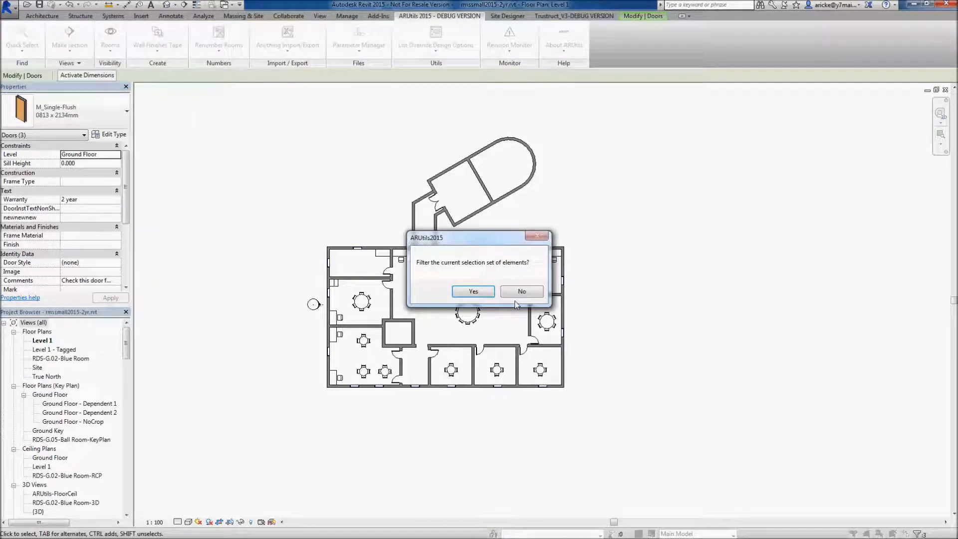
left_click(522, 291)
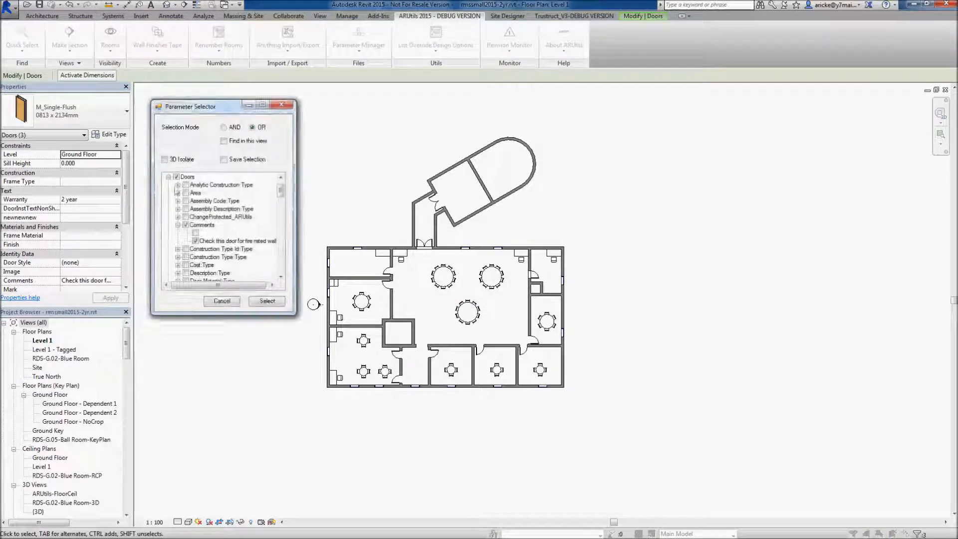
left_click(164, 160)
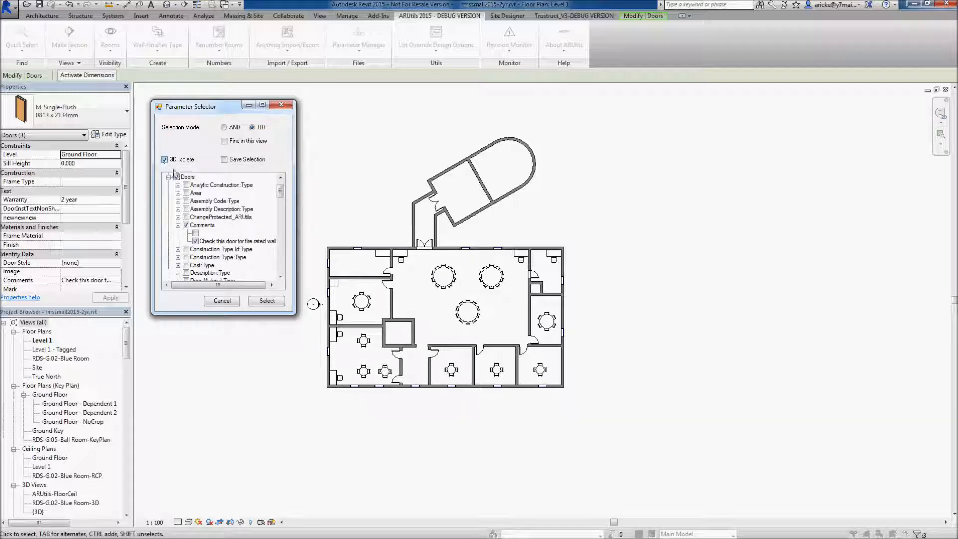
left_click(266, 302)
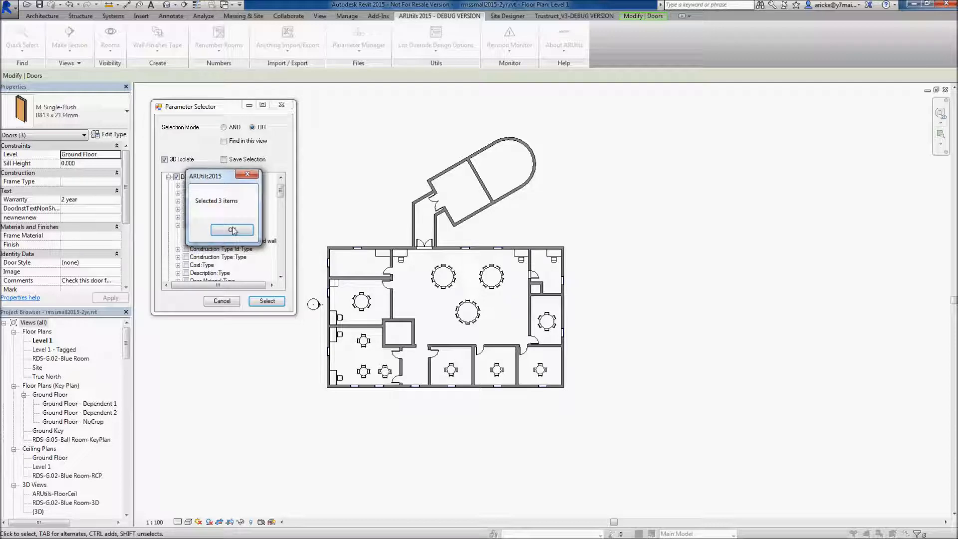
left_click(239, 233)
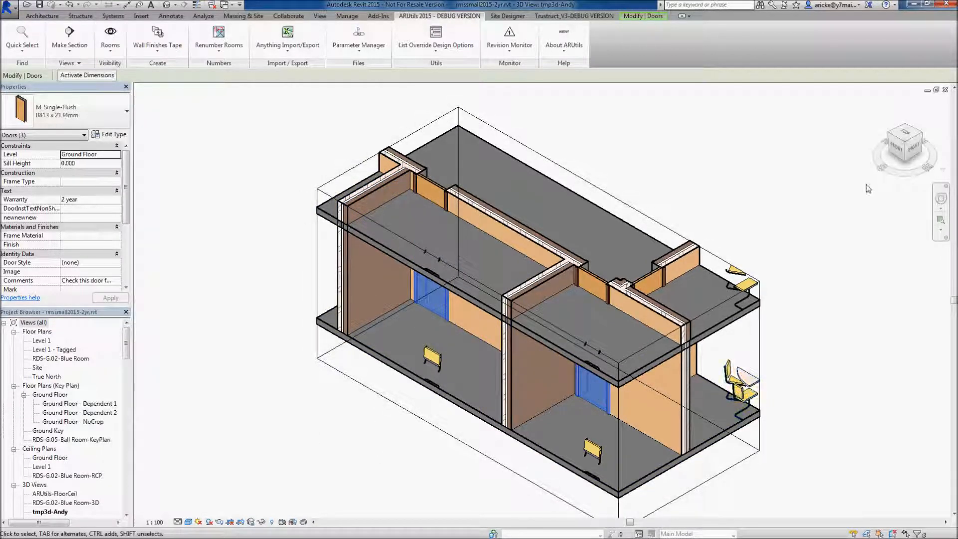
Turn the isolated 3D view to its back-left corner and set the visual style to Wireframe.
left_click(906, 130)
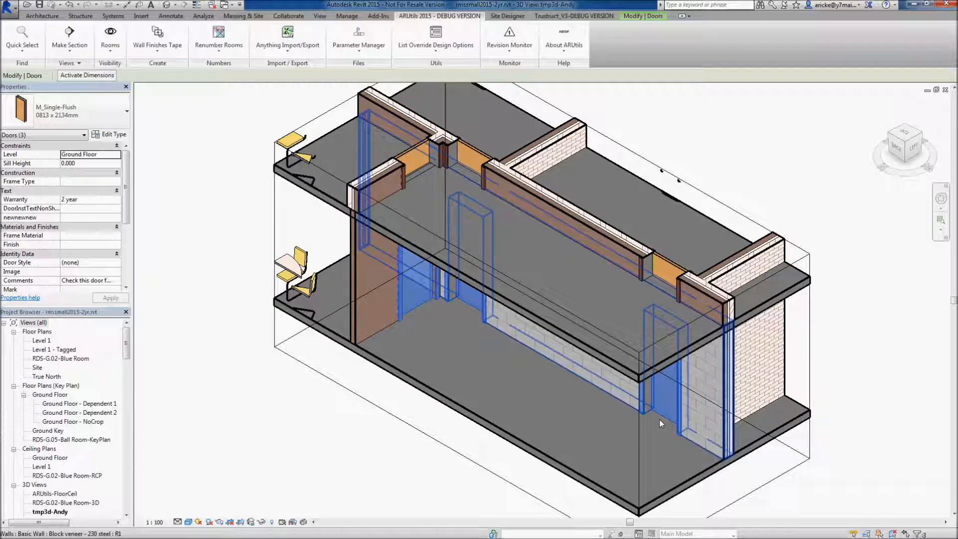
left_click(188, 522)
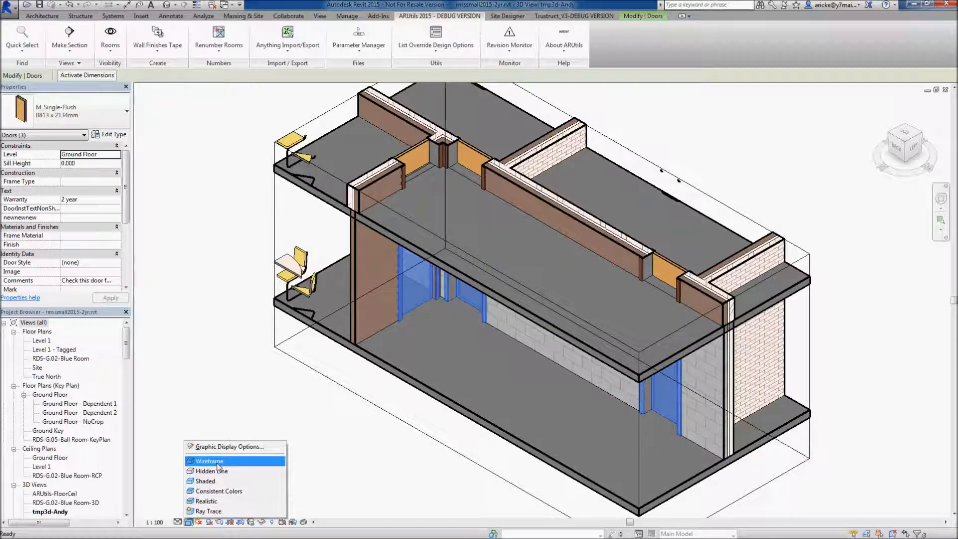
left_click(209, 461)
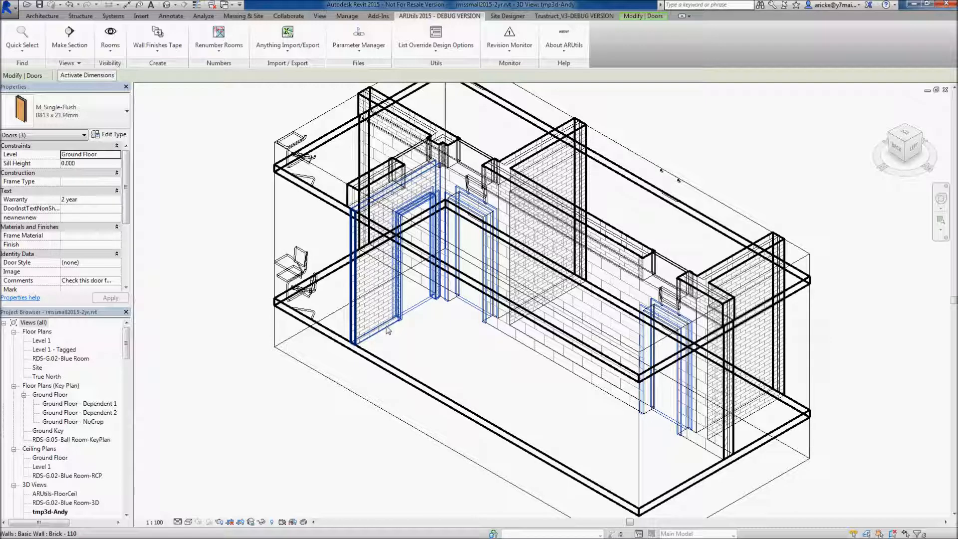
Reopen the ARUtils Anything Import/Export dialog.
left_click(292, 35)
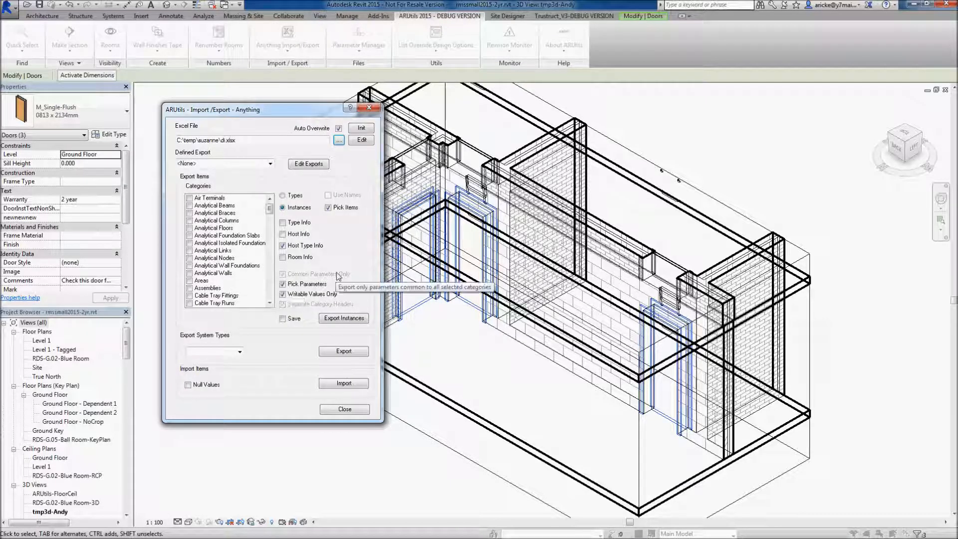